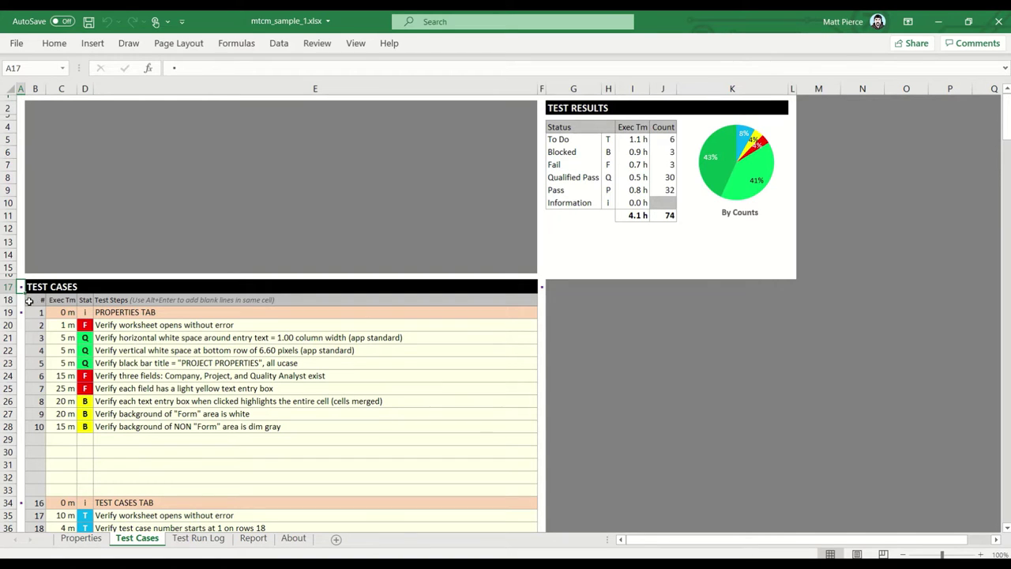
Step: Jump up and down column F from F17 to locate its filled marker cells
click(541, 288)
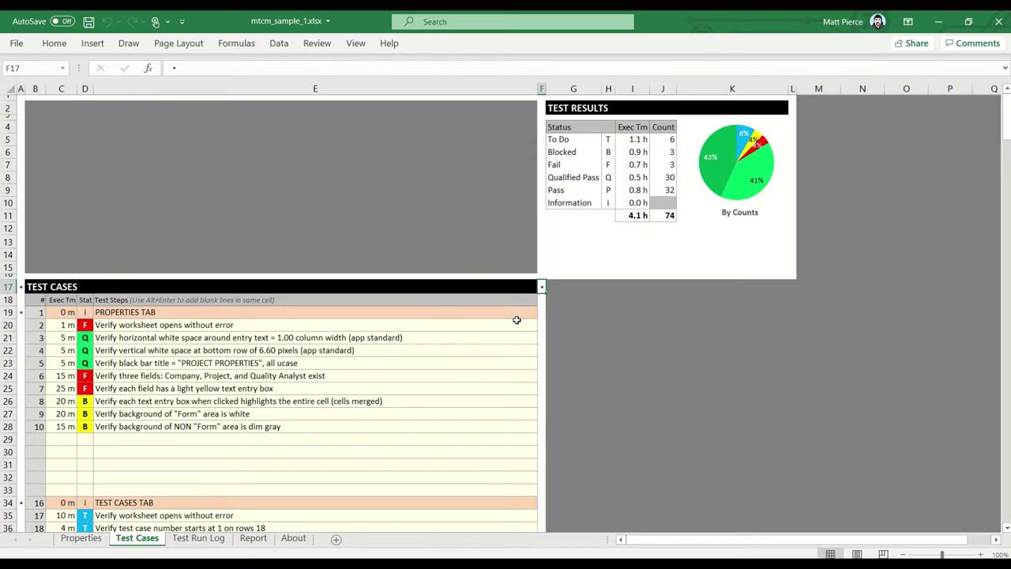
key(ctrl+Down)
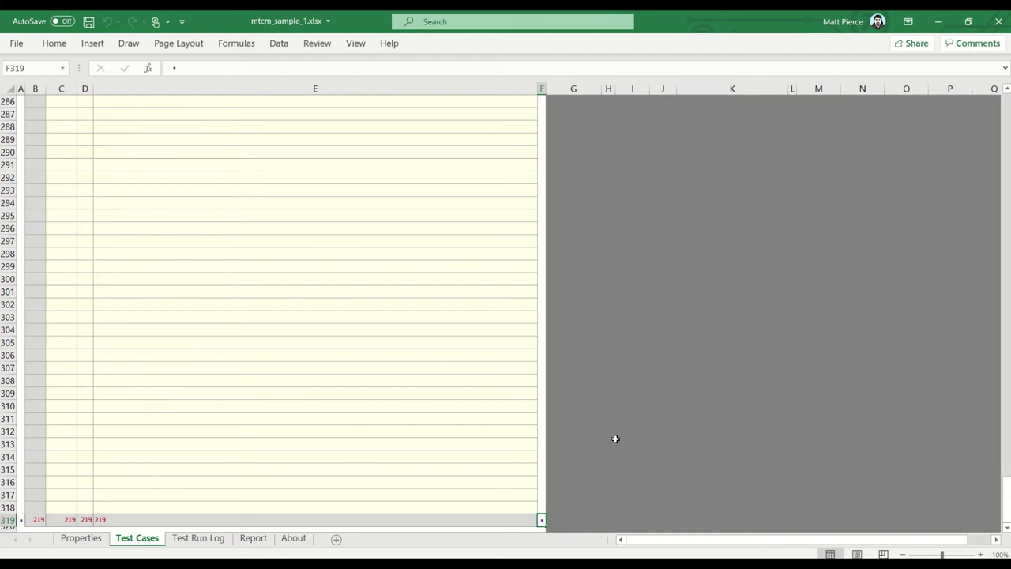
key(ctrl+Up)
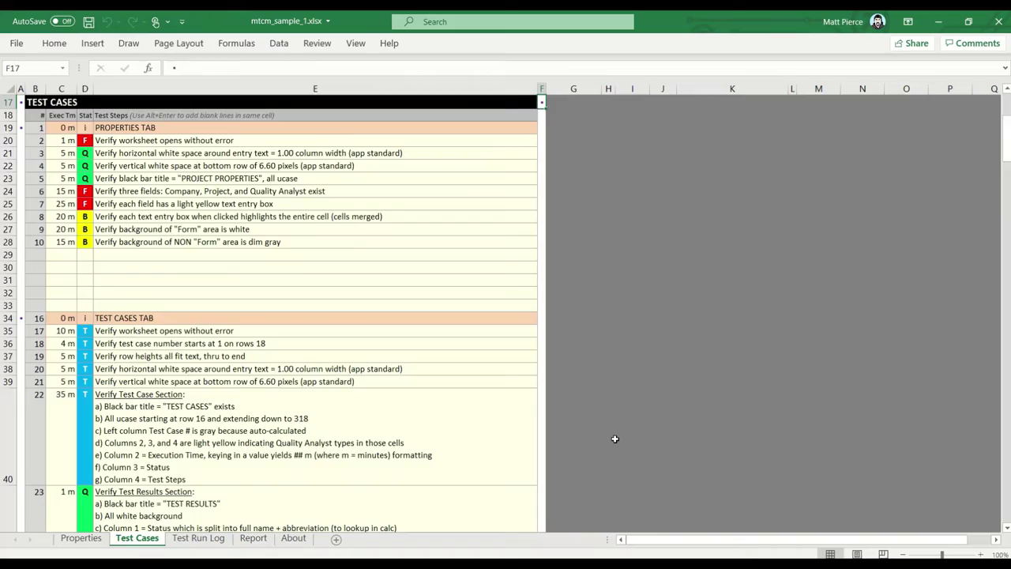
key(ctrl+Down)
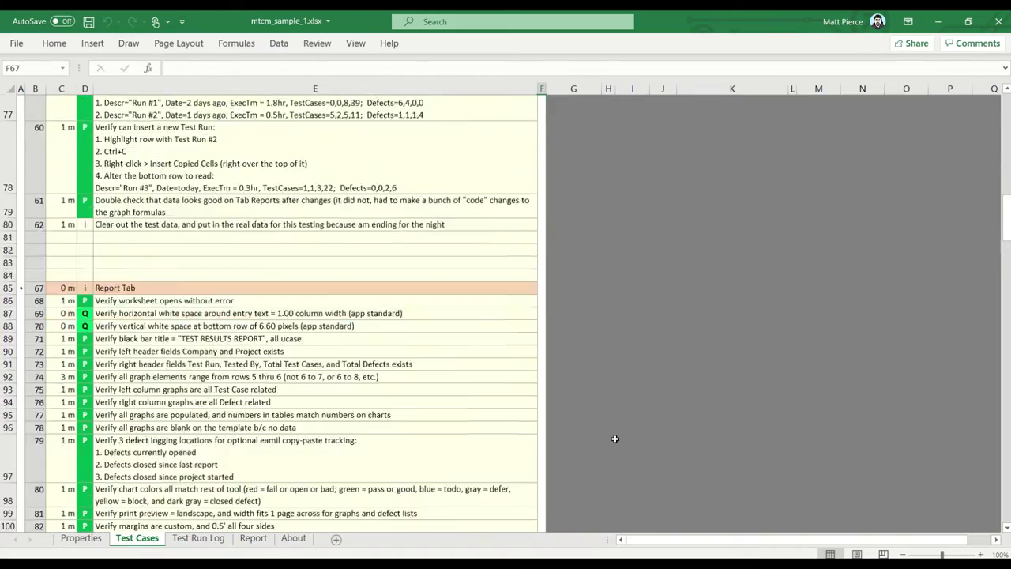
scroll(521, 449, up, 8)
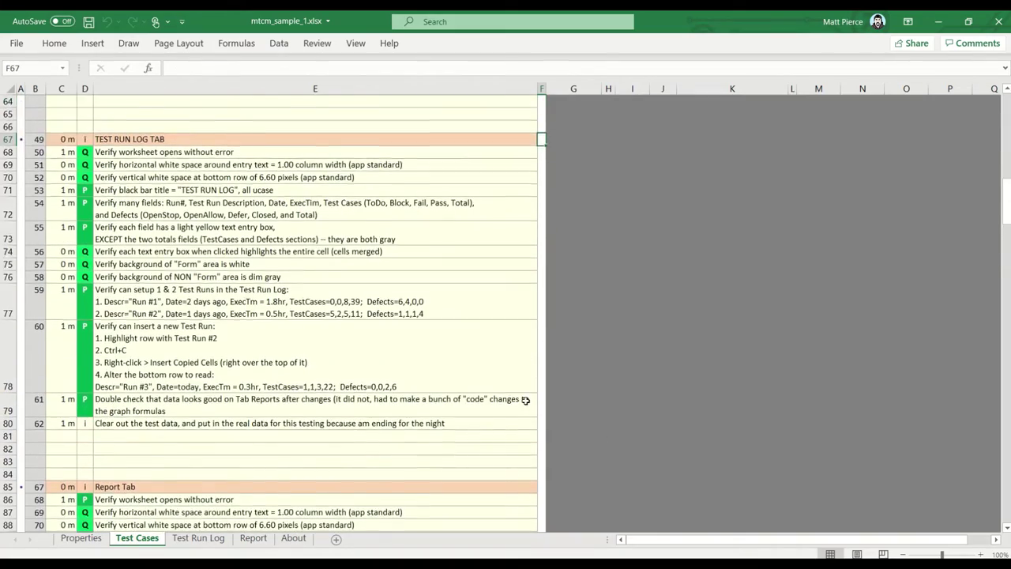
scroll(516, 408, up, 5)
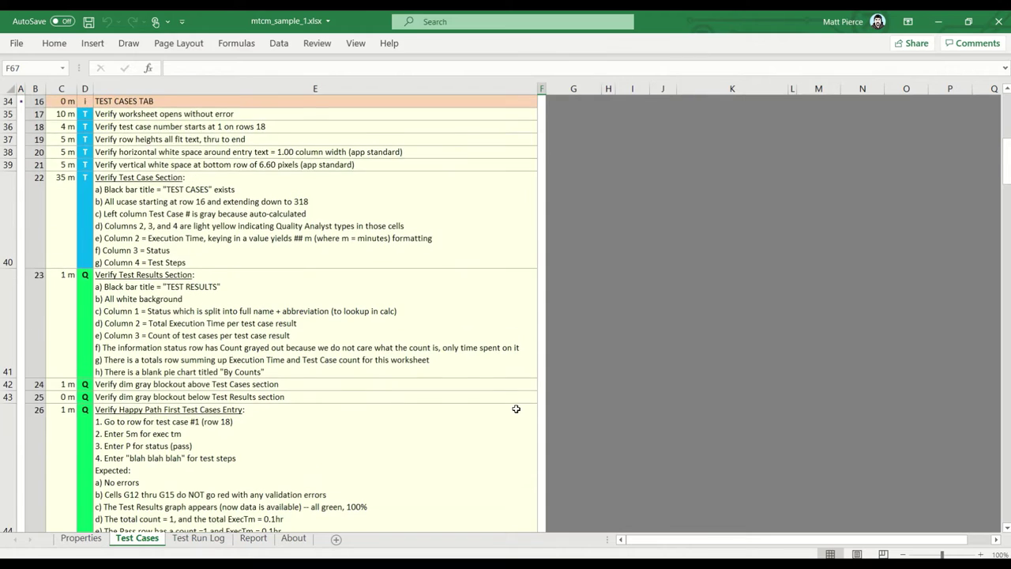
Step: Enter test 't' markers in F35, F36 and F40
click(540, 192)
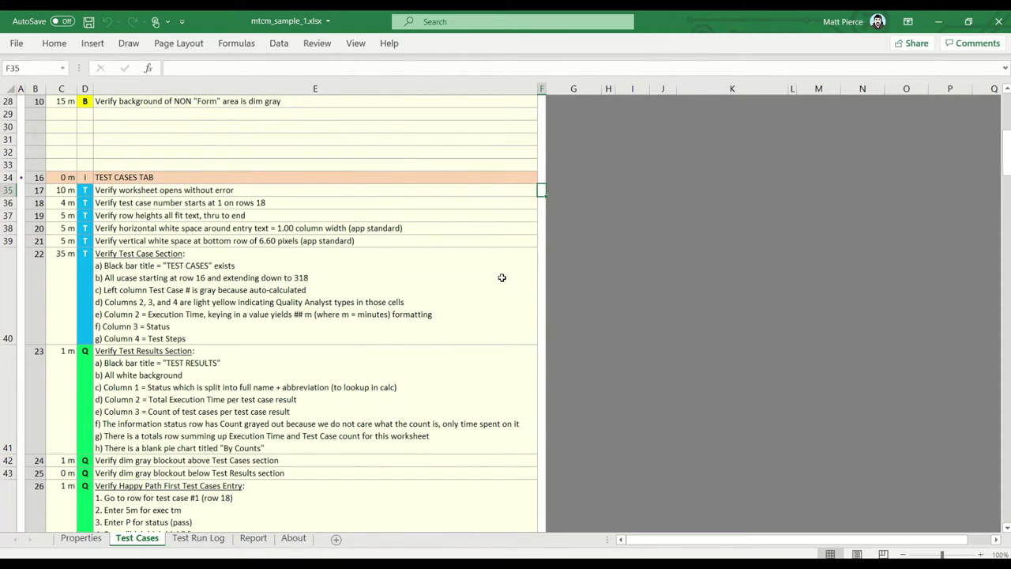
text(t)
key(Return)
text(t)
key(Return)
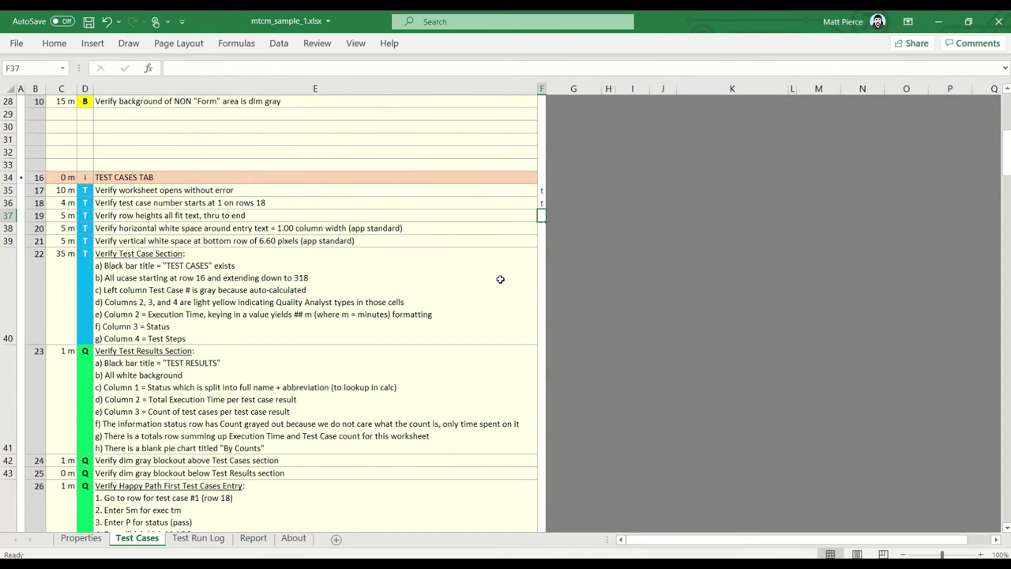
key(Up)
key(Down)
key(Down)
key(Down)
key(Down)
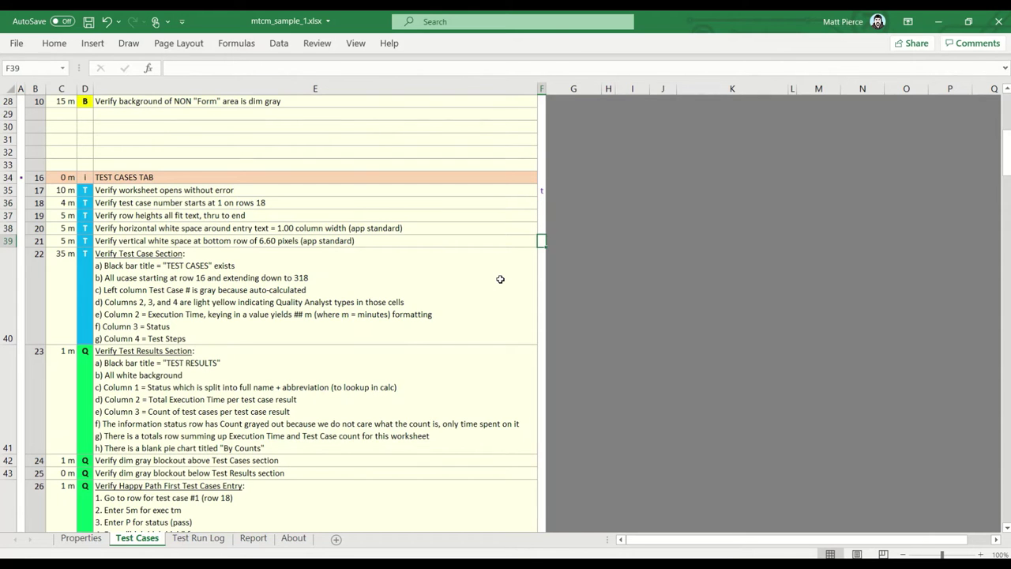
text(t)
Step: Jump between the filled column F cells F17, F35, F40 and F319
key(Up)
key(Up)
key(Up)
key(Up)
key(Up)
key(Up)
key(Up)
key(Up)
key(Up)
key(Up)
key(Up)
key(Up)
key(Up)
key(Up)
key(Up)
key(Up)
key(Up)
key(Up)
key(Up)
key(Up)
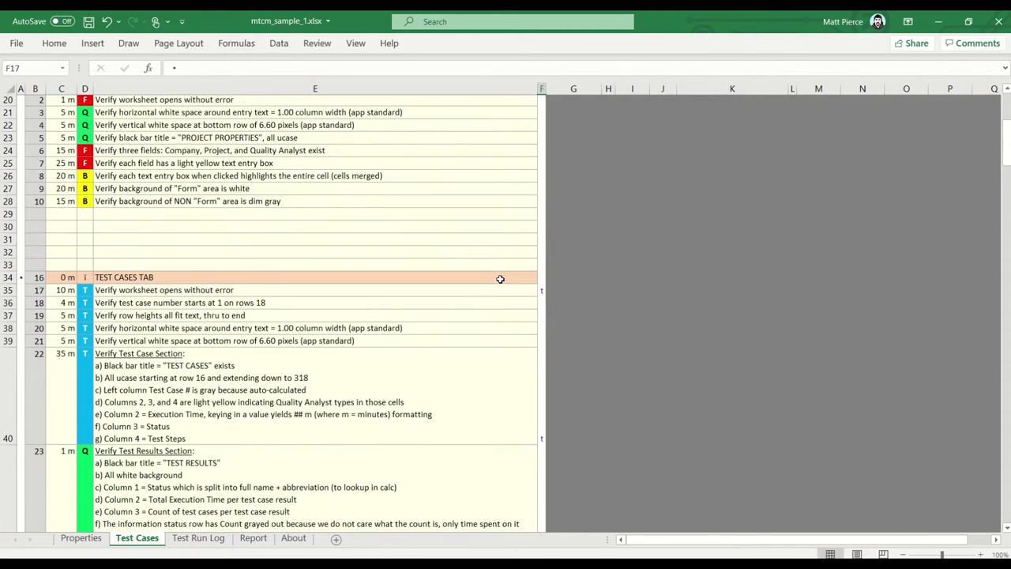
key(ctrl+Down)
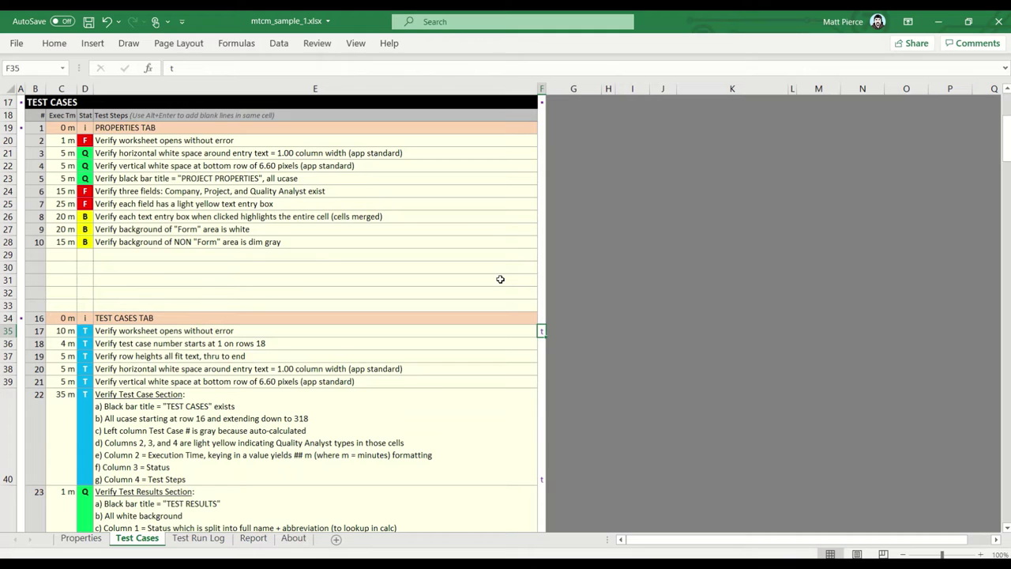
key(ctrl+Down)
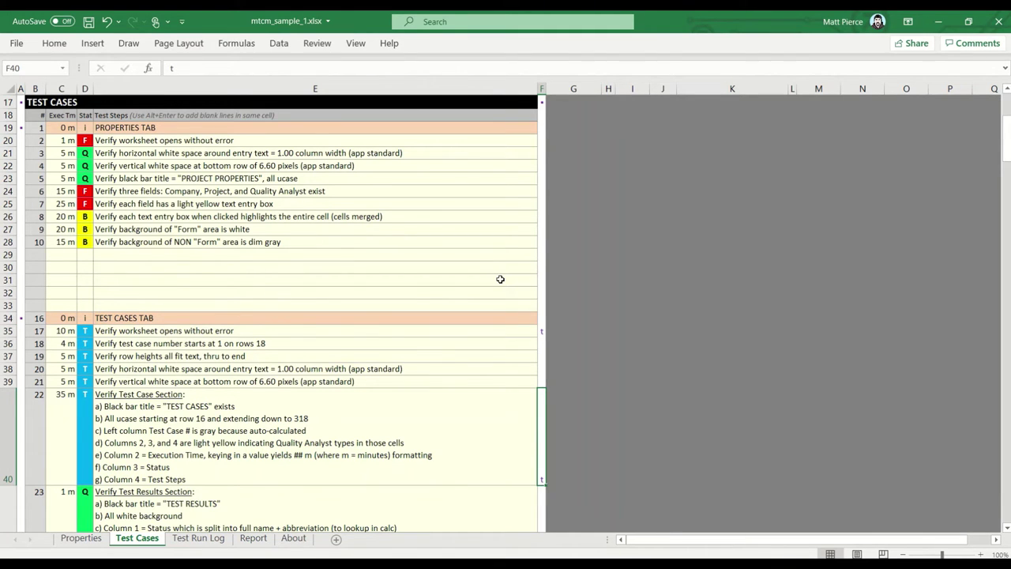
key(ctrl+Down)
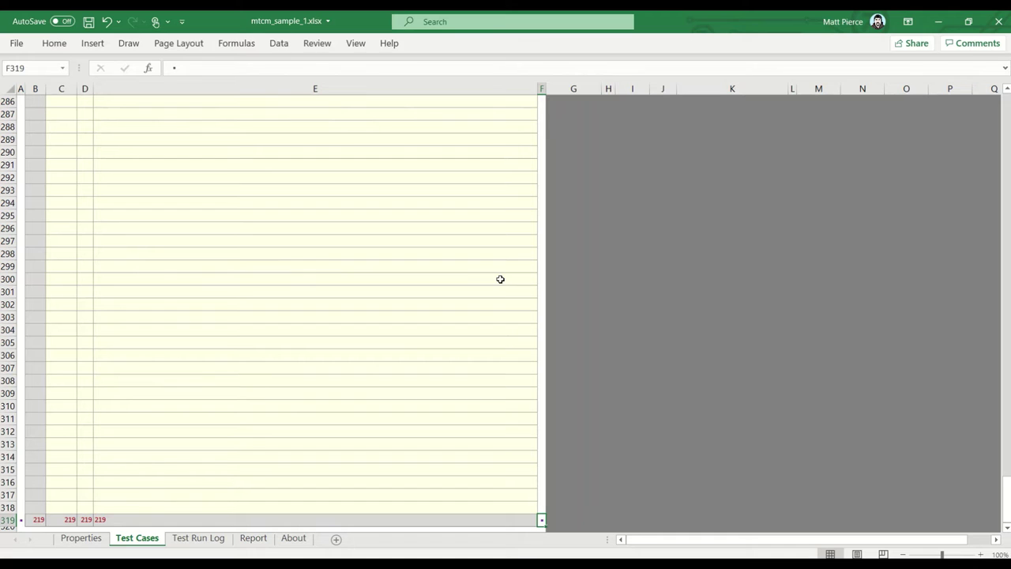
key(ctrl+Up)
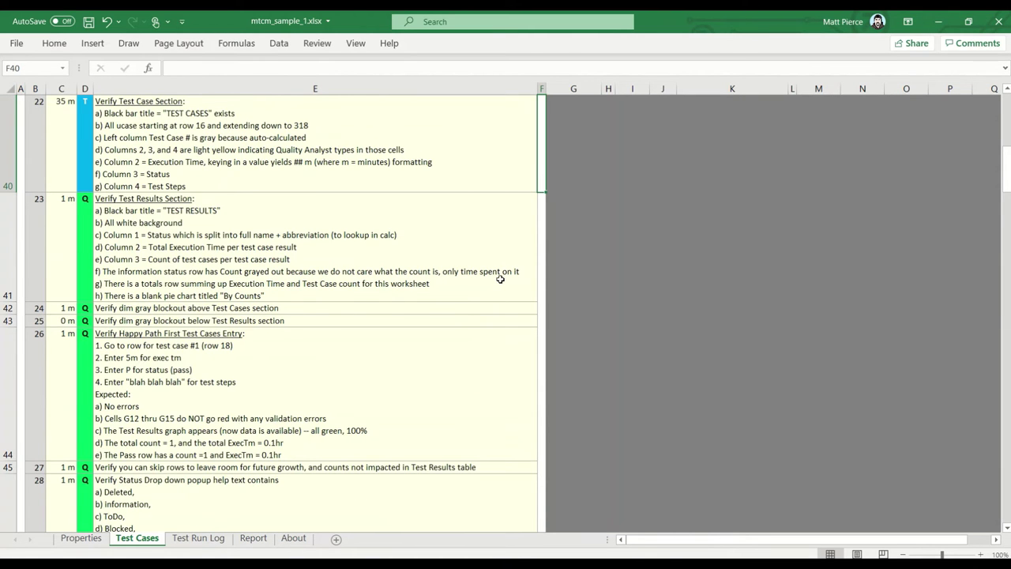
key(ctrl+Up)
key(ctrl+Up)
key(ctrl+Up)
key(ctrl+Up)
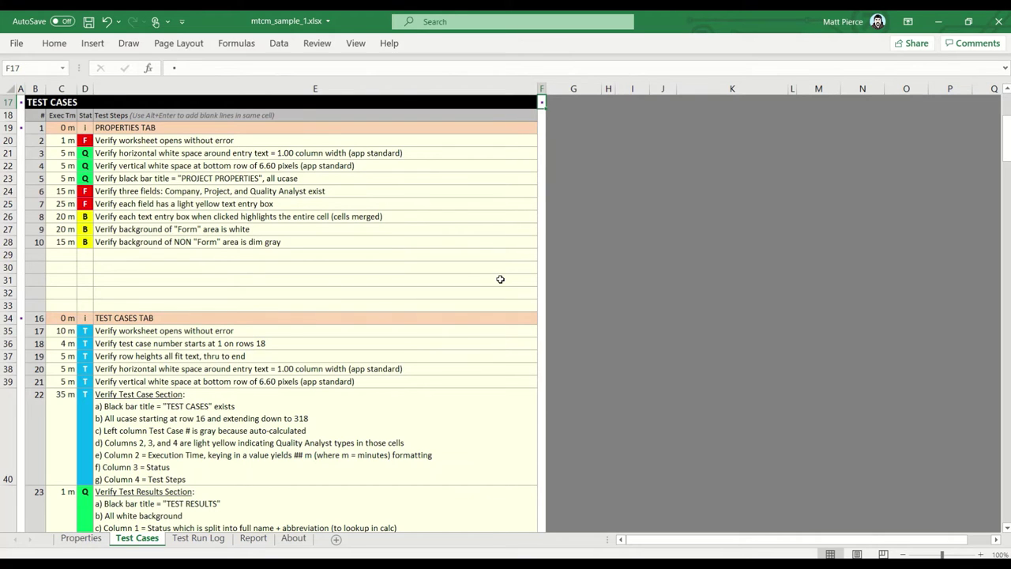
key(ctrl+Down)
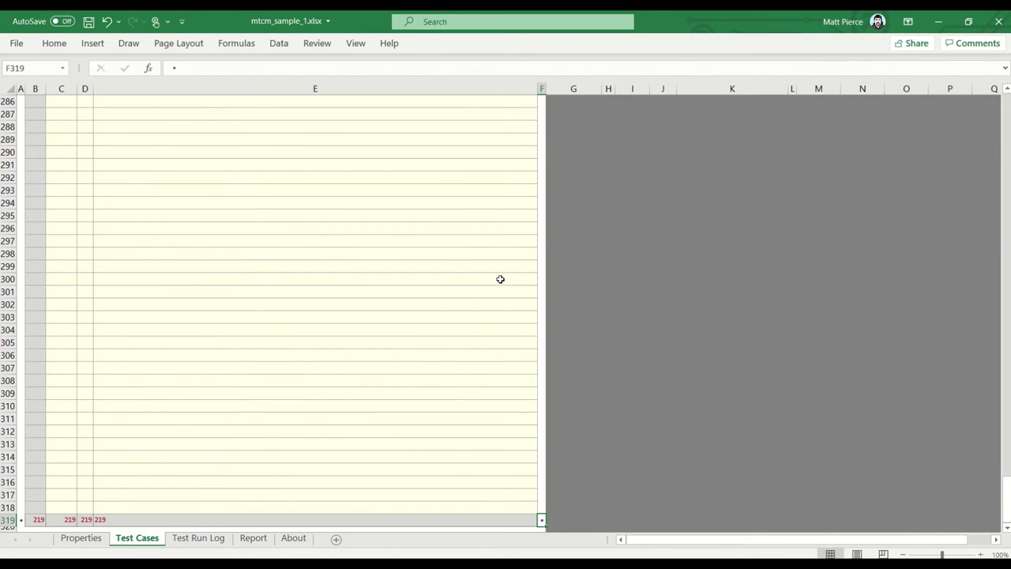
key(ctrl+Up)
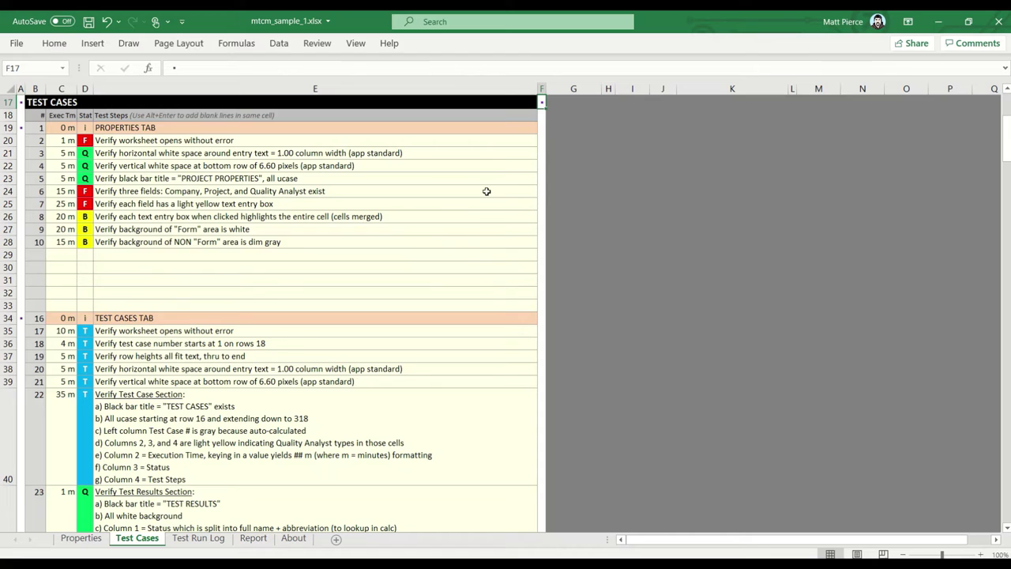
Step: Step through the column A section bullets from A17 down to the About Tab section and back
click(23, 113)
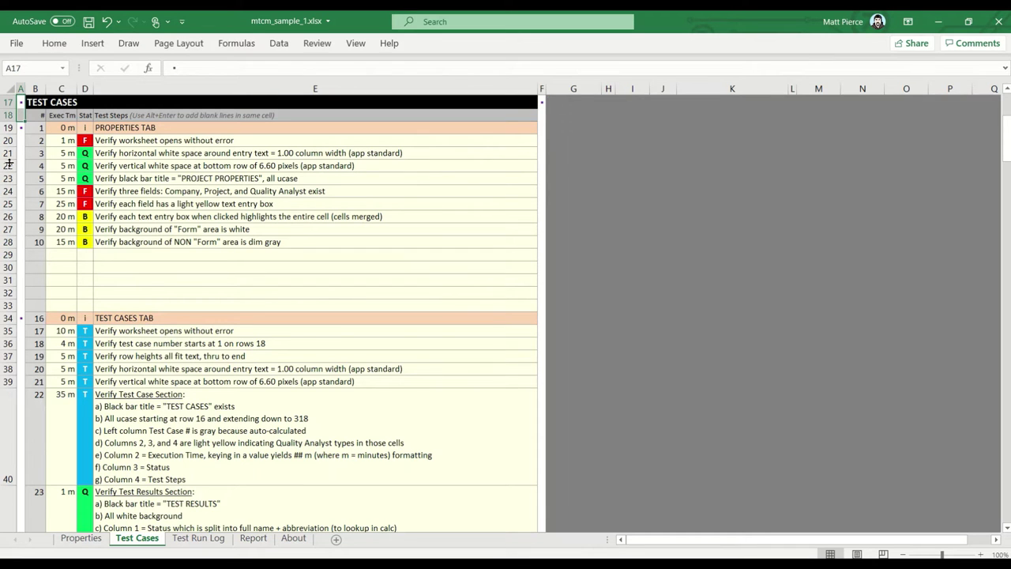
key(Up)
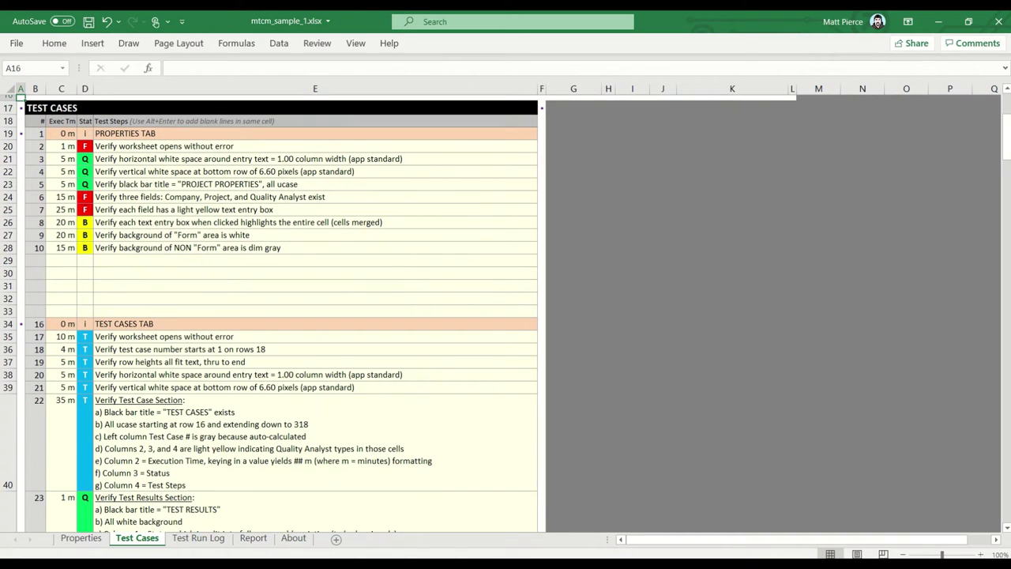
click(21, 107)
key(Down)
key(Down)
key(ctrl+Down)
key(ctrl+Down)
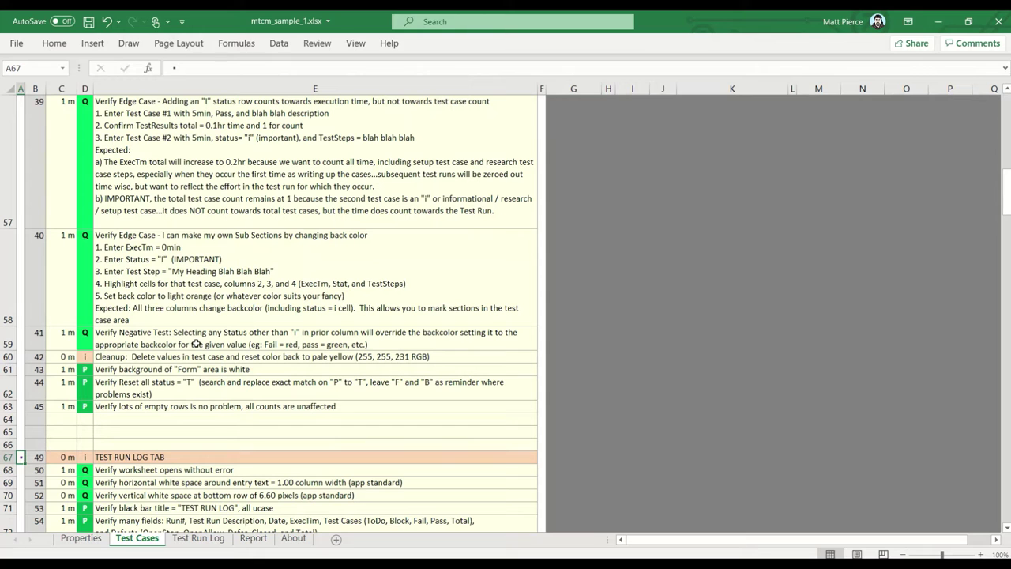
key(ctrl+Down)
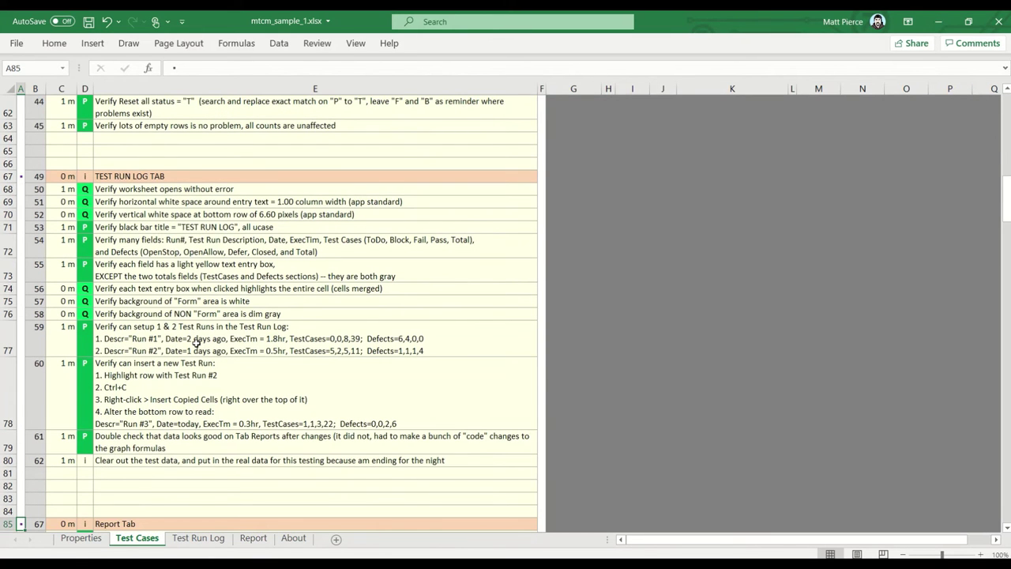
key(ctrl+Down)
key(ctrl+Down)
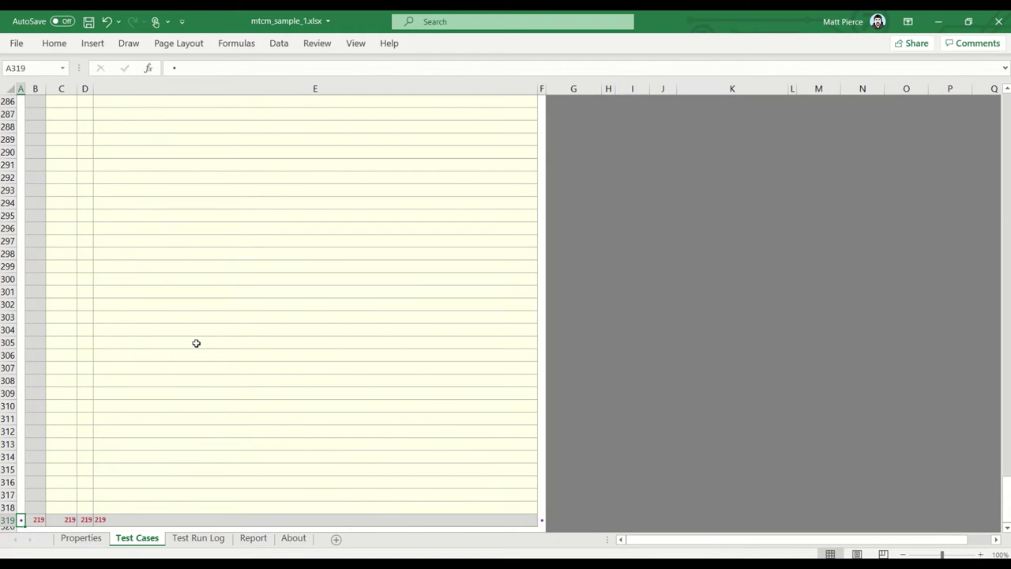
key(ctrl+Up)
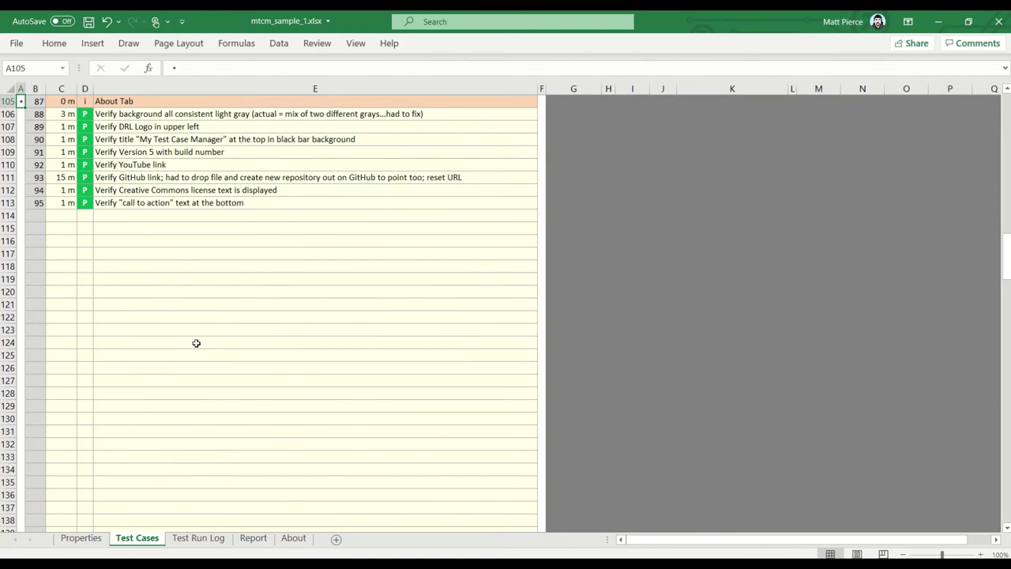
key(ctrl+Up)
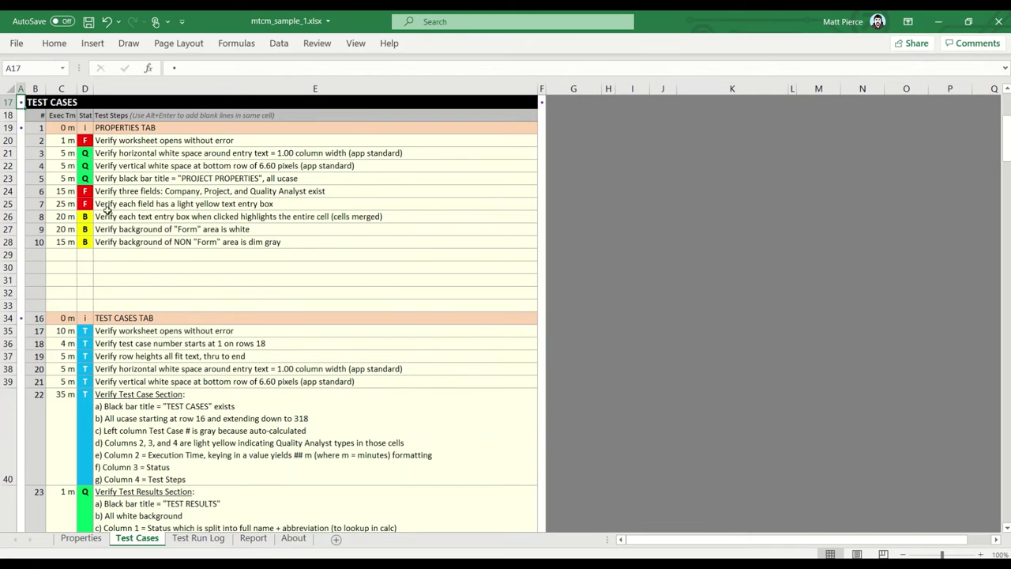
Step: Copy the bullet from A19 and paste it into F20, F24:F25 and F26:F28
click(21, 128)
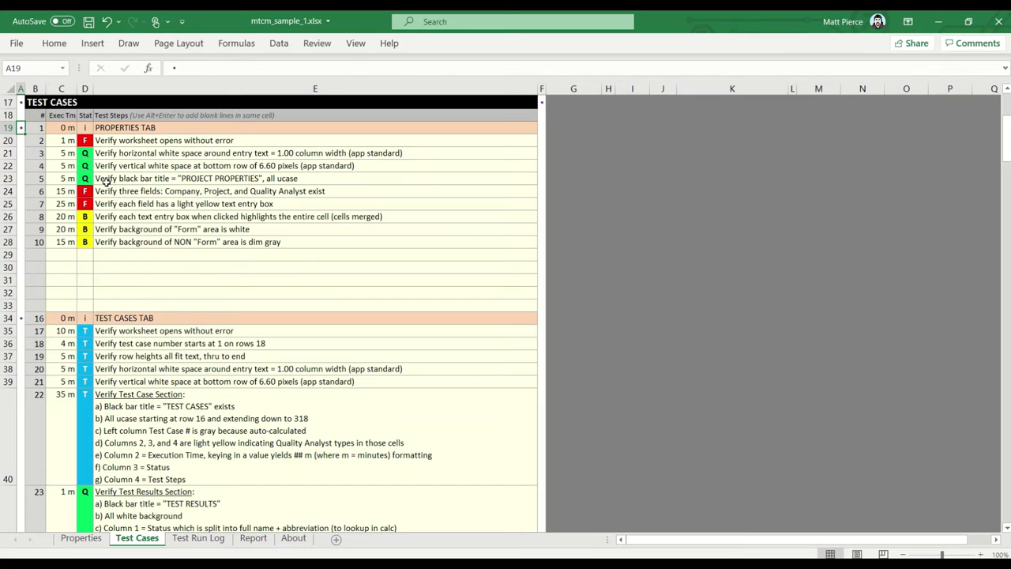
key(ctrl+c)
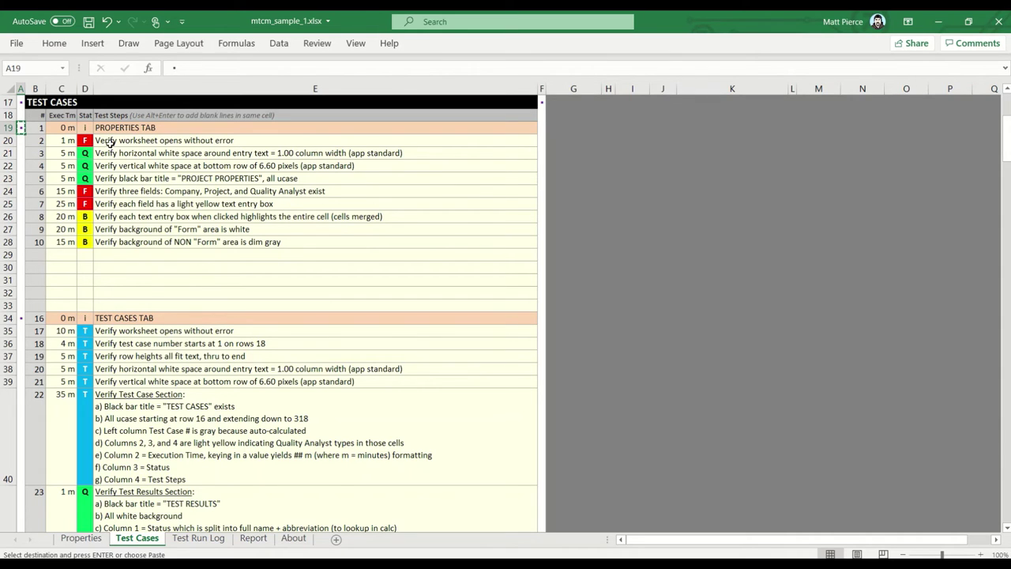
click(542, 139)
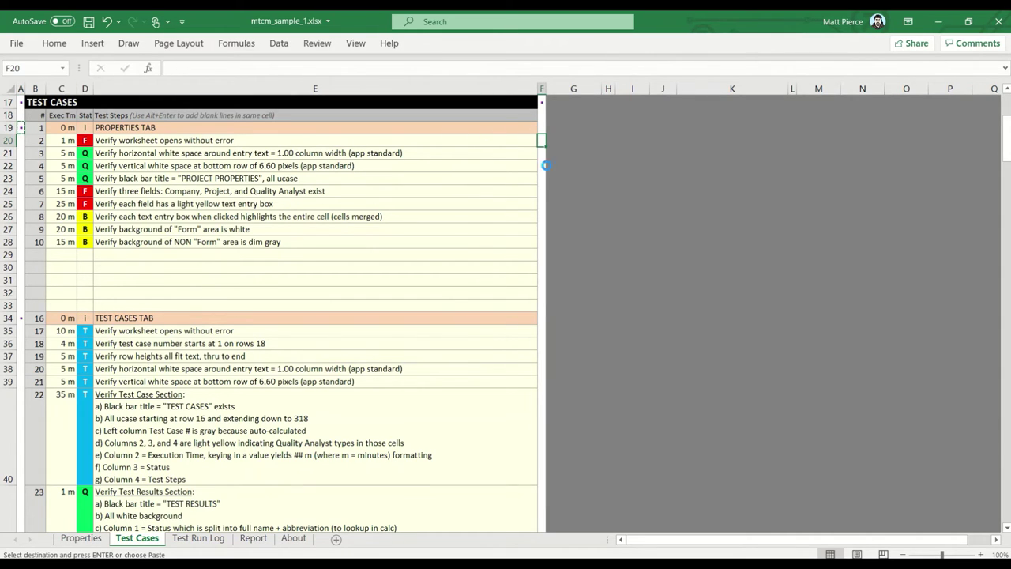
key(ctrl+v)
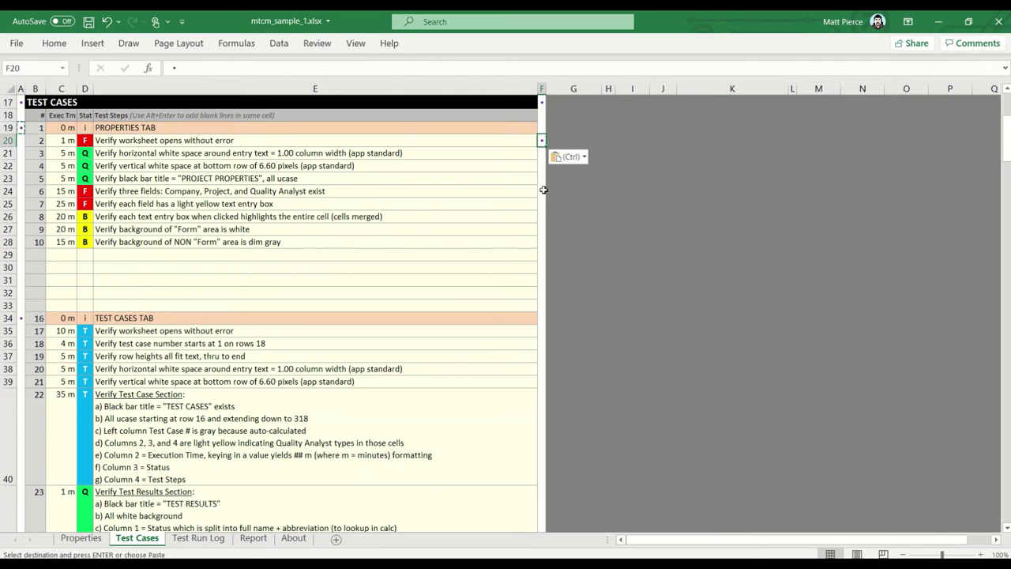
drag(543, 190, 542, 231)
key(ctrl+v)
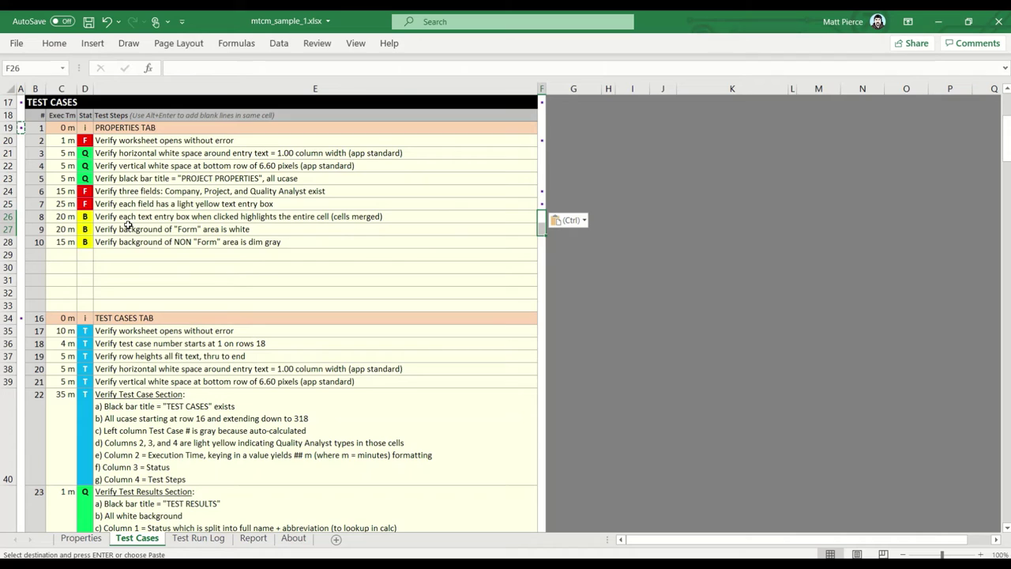
shift+click(539, 242)
key(ctrl+v)
Step: Check the pasted bullets in F20 and F24 through F28
click(541, 175)
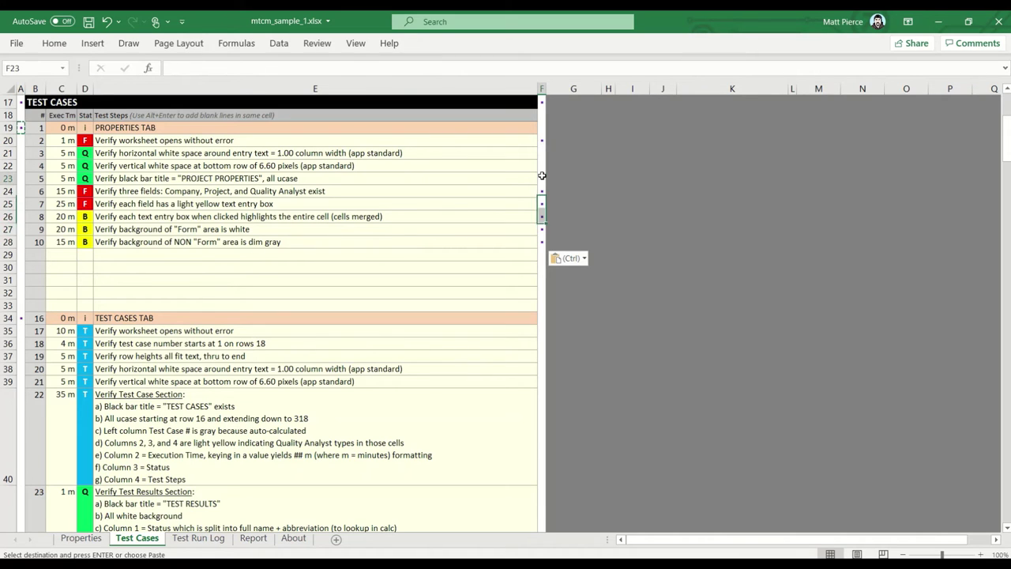
drag(541, 193, 542, 242)
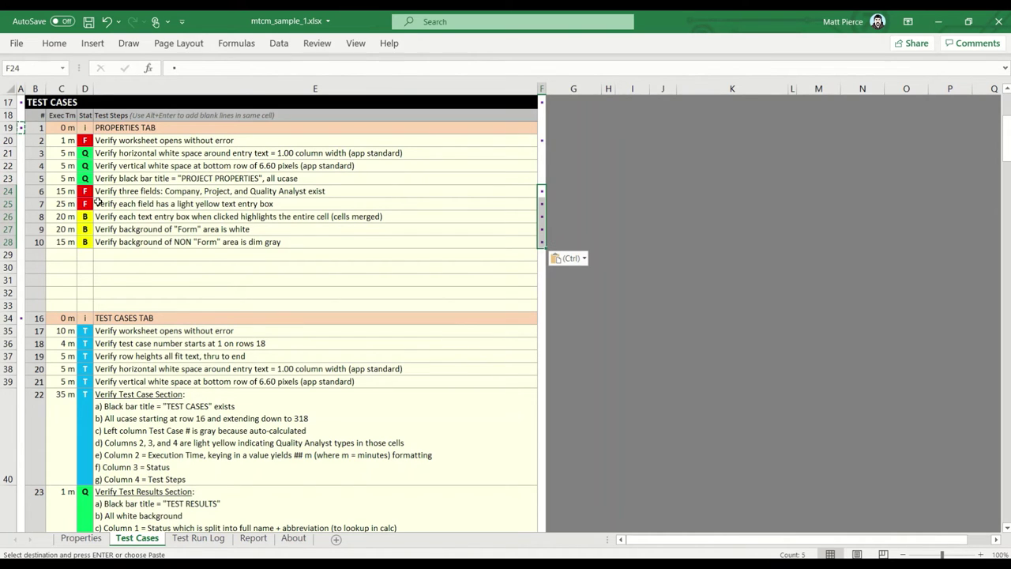
click(542, 140)
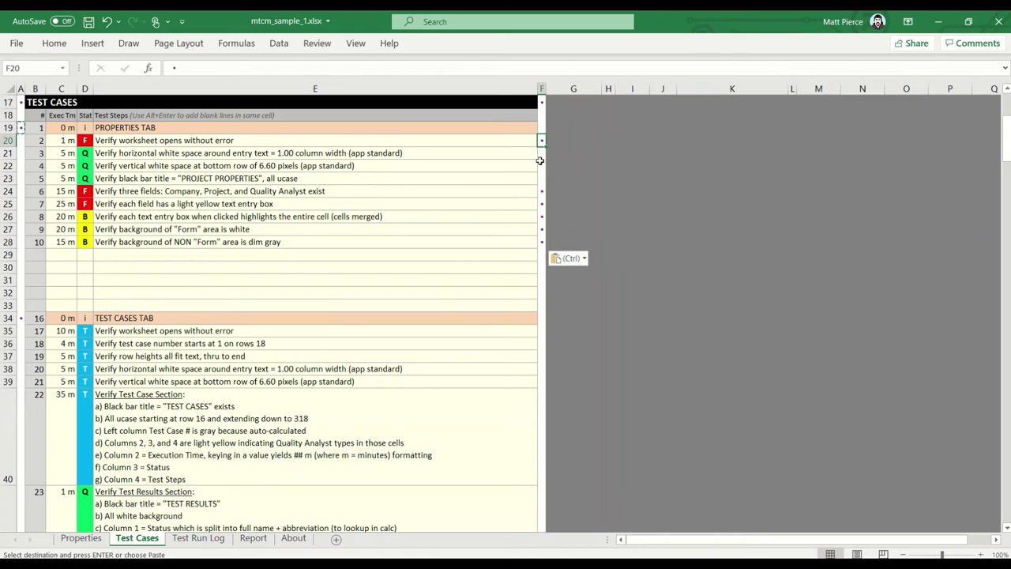
click(542, 190)
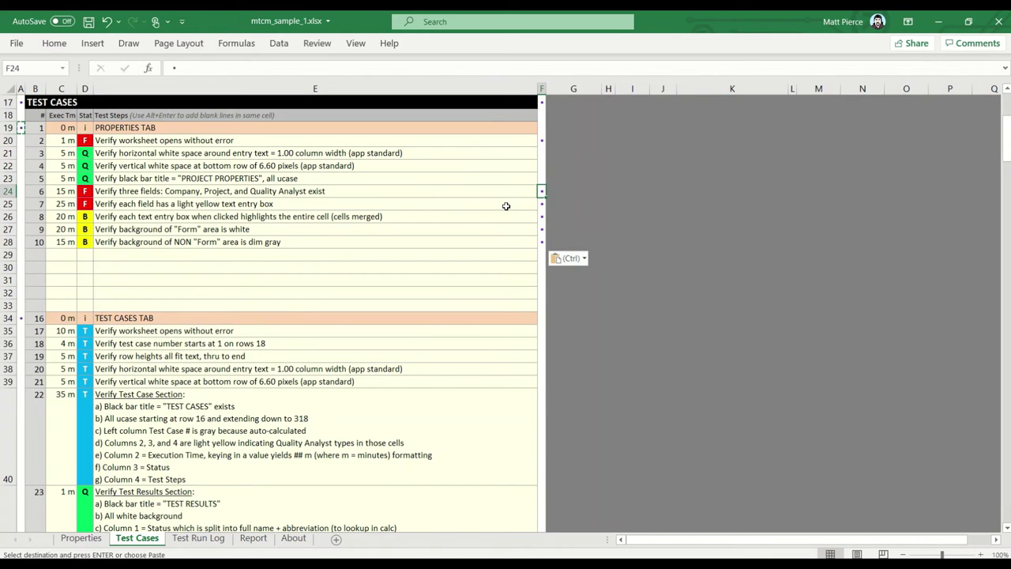
Step: Mark F24 and F25 with F, and F26 through F28 with B
text(F)
key(Return)
text(F)
key(Return)
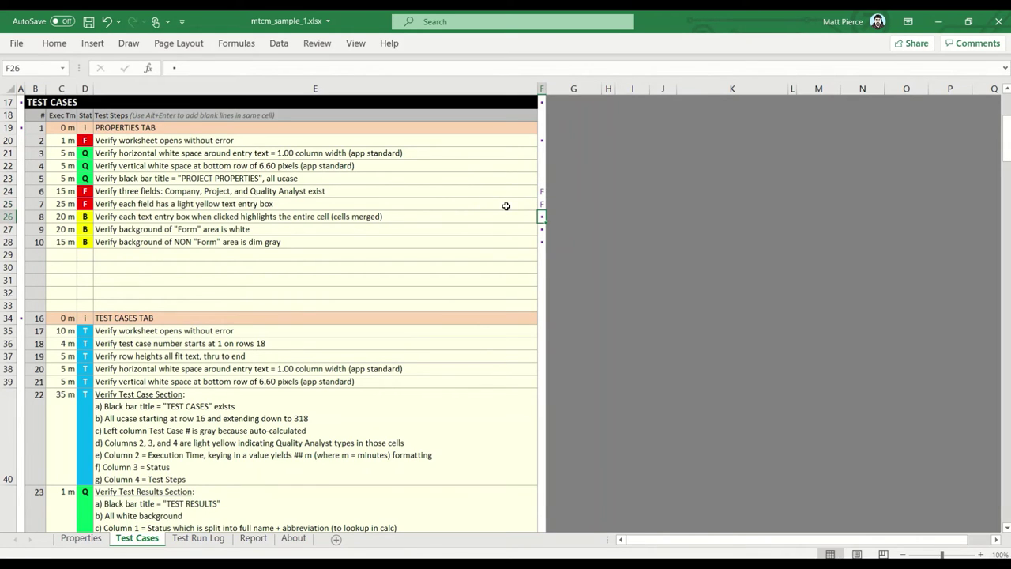
text(B)
key(Return)
text(B)
key(Return)
text(B)
key(Return)
key(Up)
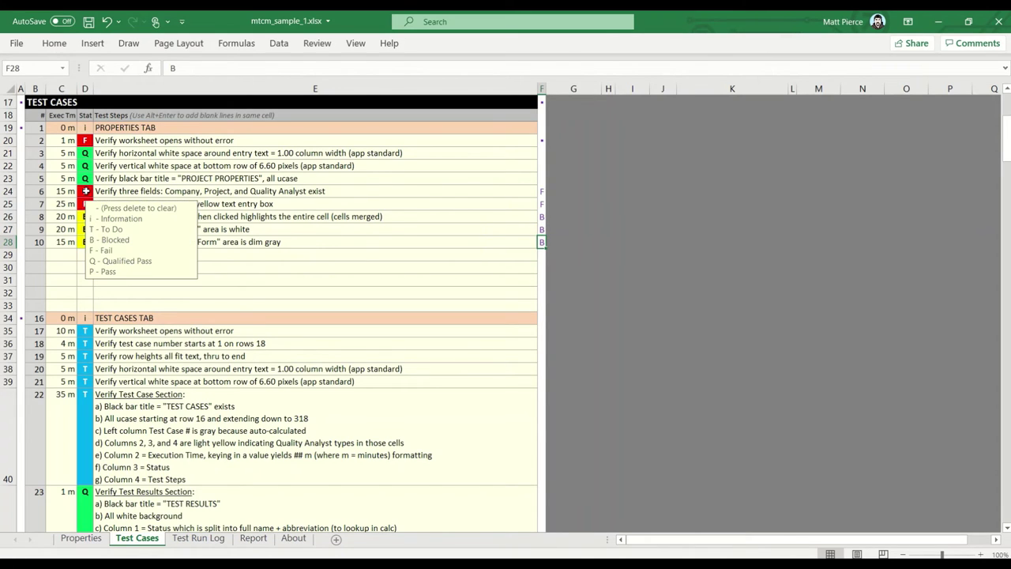
Step: Test D24's data validation with an invalid 'x' status, then cancel it
click(86, 191)
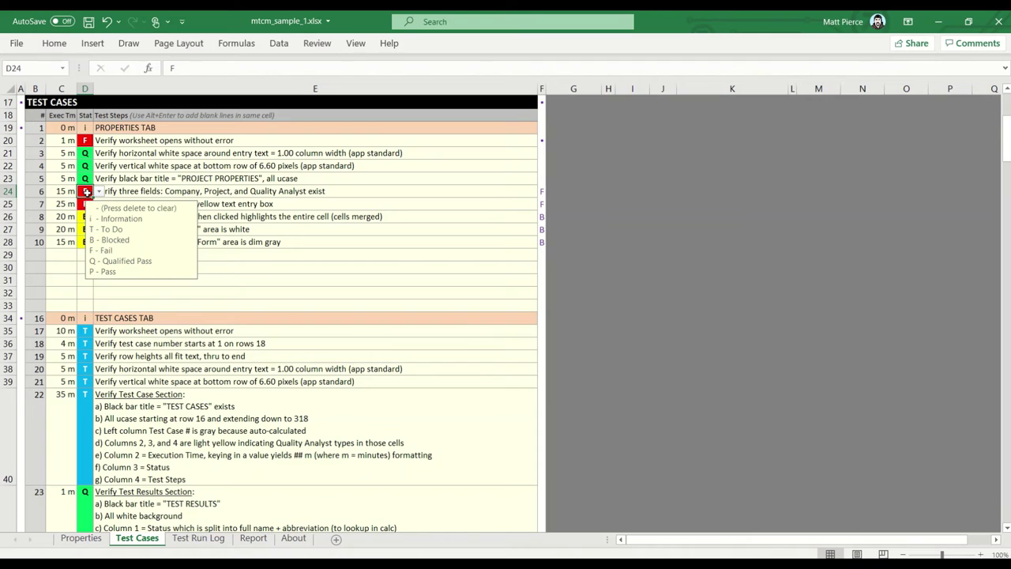
text(x)
key(Return)
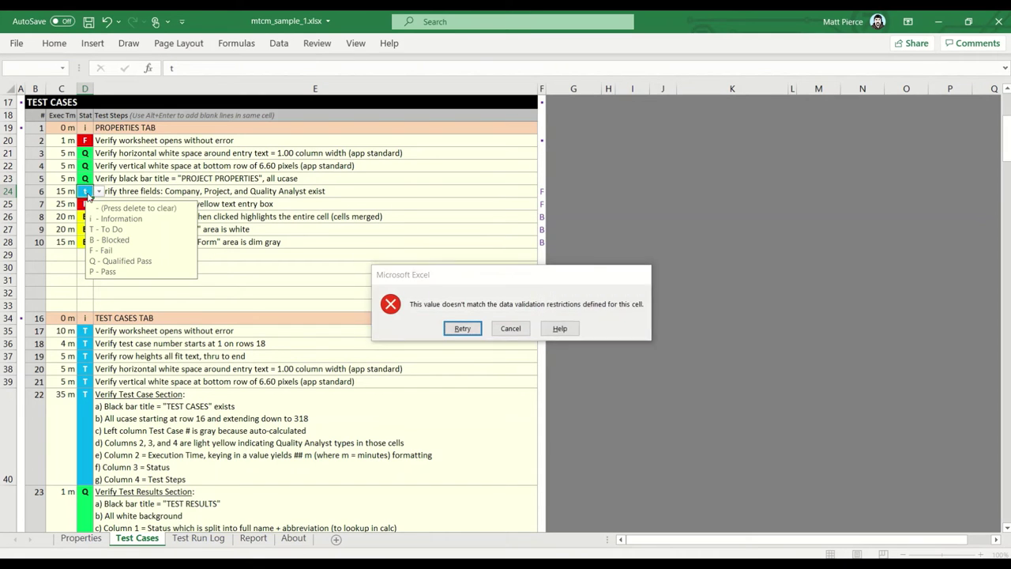
key(Escape)
key(Down)
key(Down)
key(Up)
key(Up)
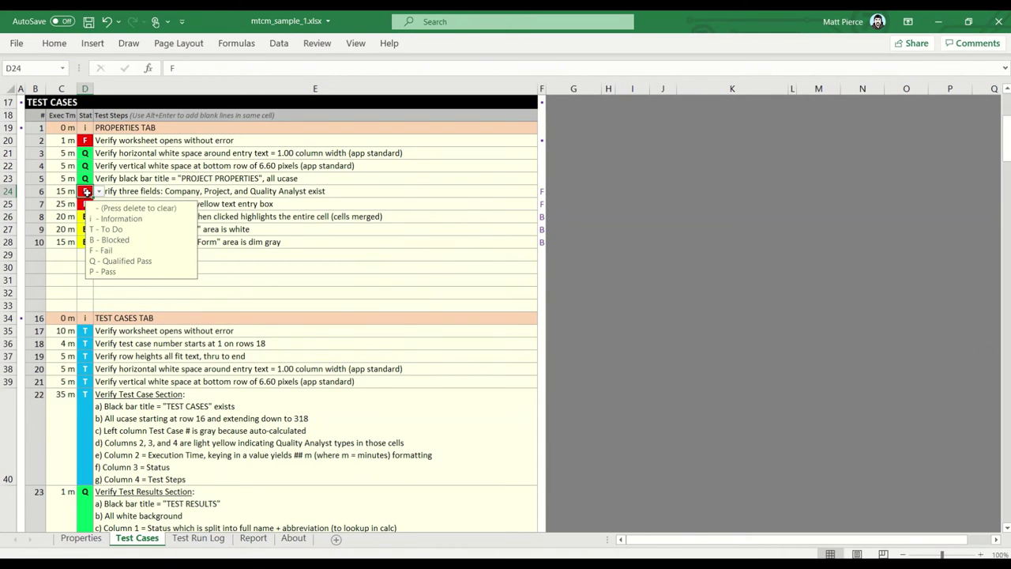
Step: Set the statuses in D24 through D28 to T
text(T)
key(Return)
text(T)
key(Return)
text(T)
key(Return)
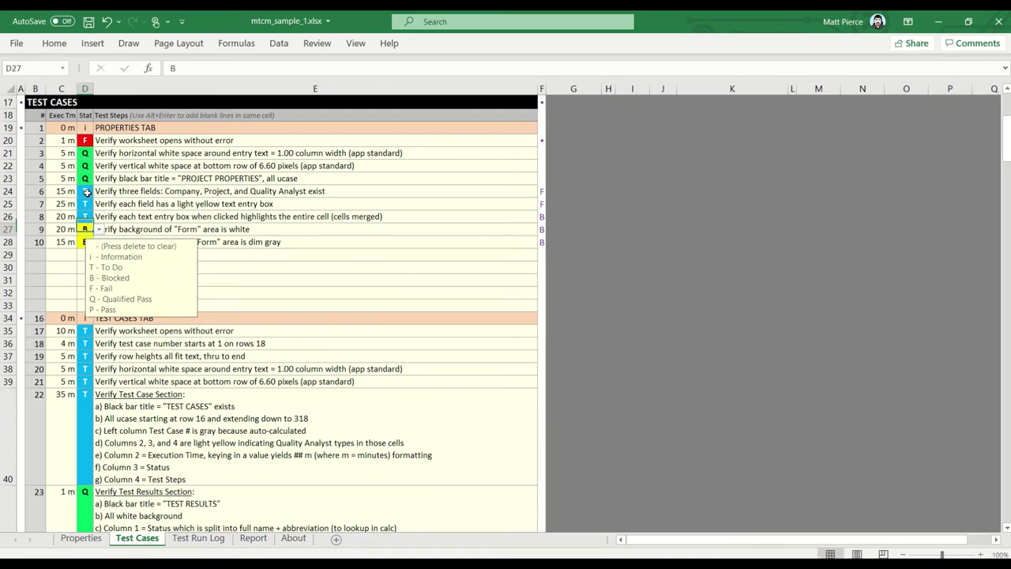
text(T)
key(Return)
text(T)
key(Up)
Step: Compare statuses D24:D28 against markers F24:F28, then undo the T statuses back to F, F, B, B, B
drag(541, 194, 542, 243)
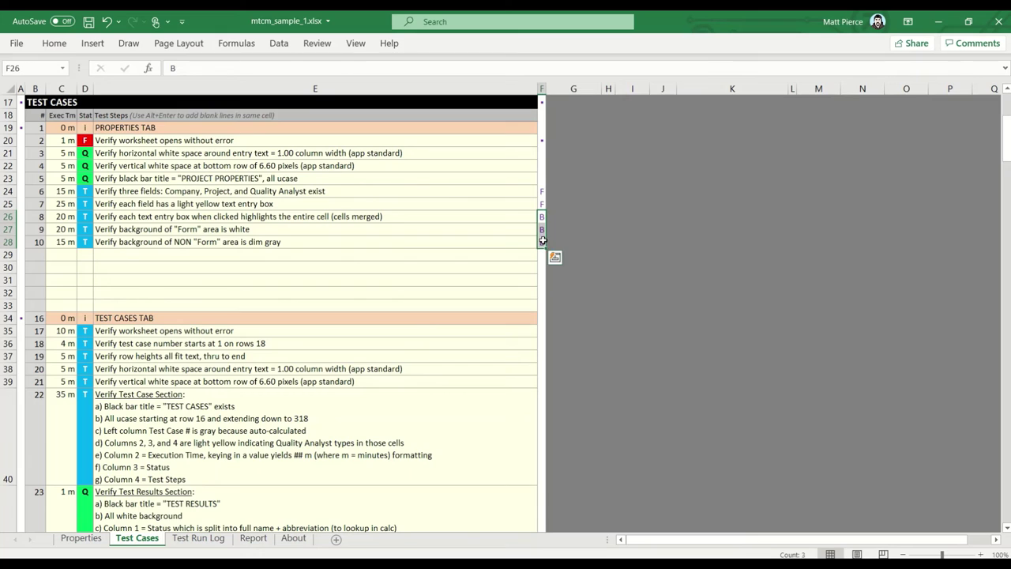
click(92, 194)
key(shift+Down)
key(shift+Down)
key(shift+Down)
key(shift+Down)
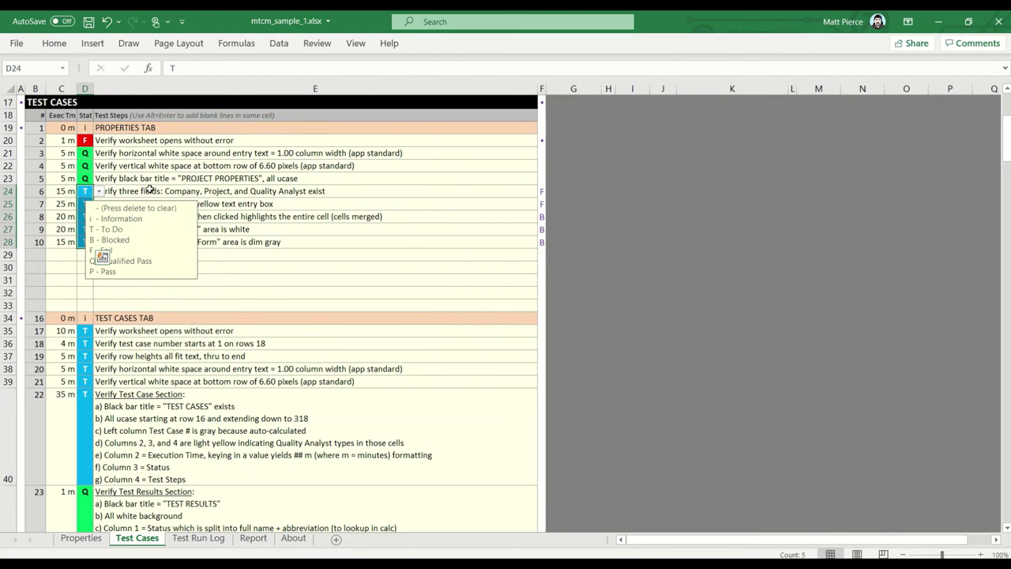
click(198, 194)
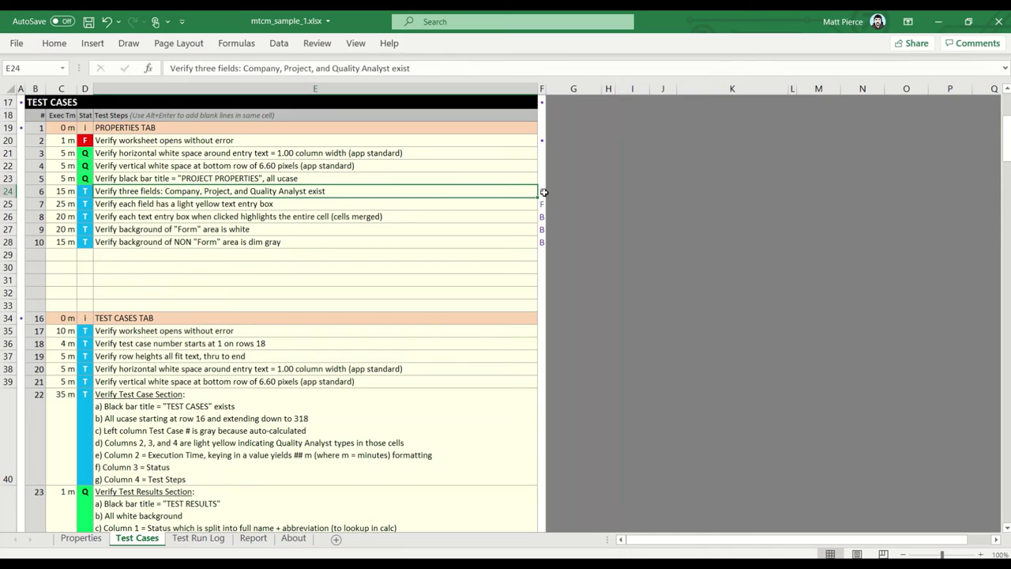
drag(543, 192, 544, 243)
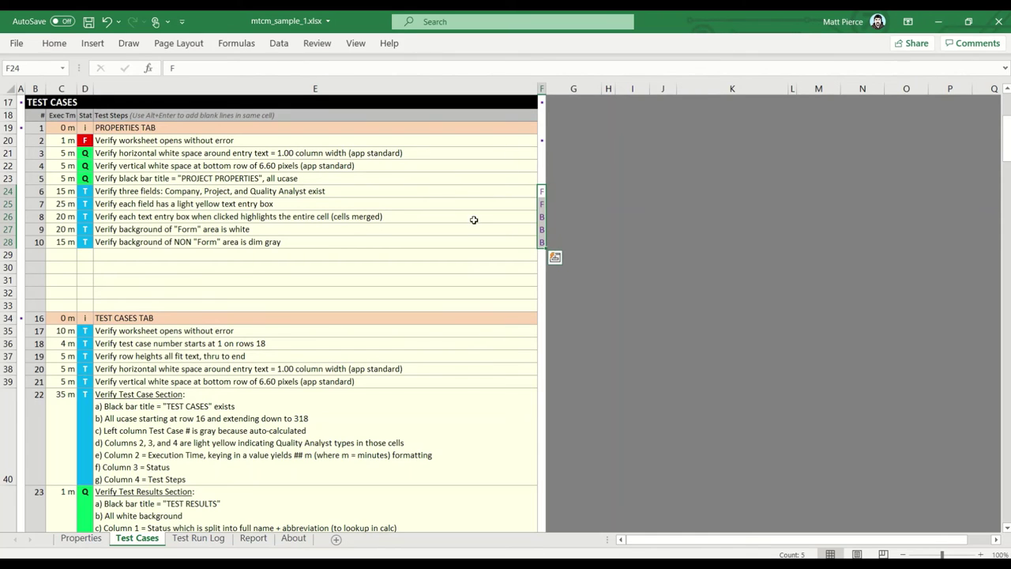
click(542, 217)
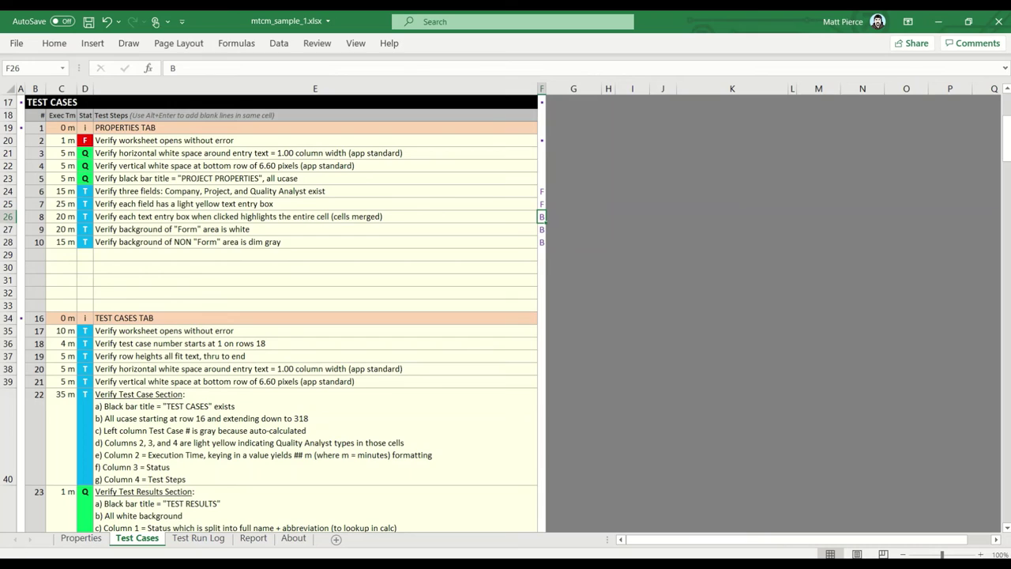
click(542, 191)
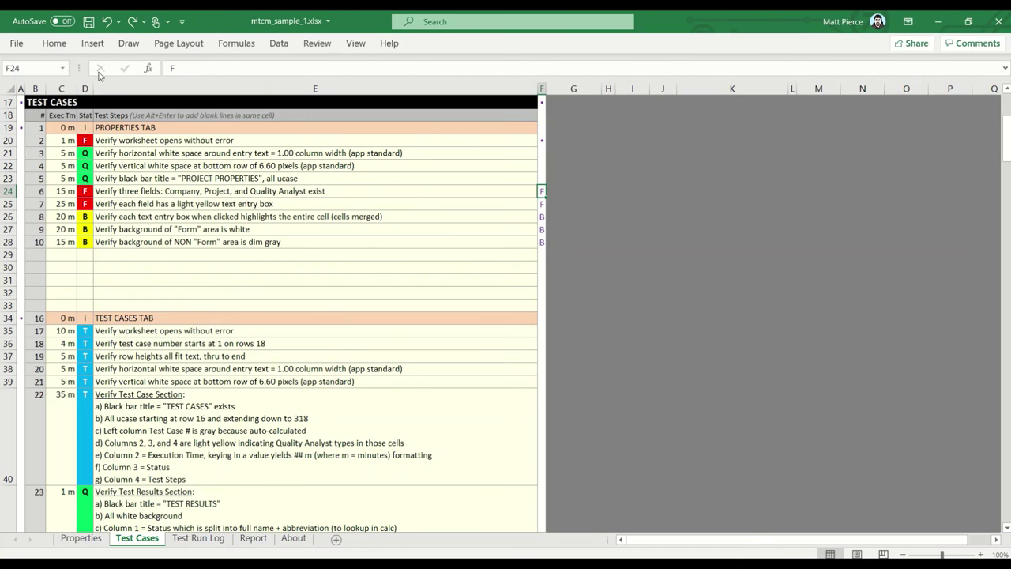
Step: Insert the Webdings spider bug symbol into F24 after its F using the Symbol dialog
click(92, 43)
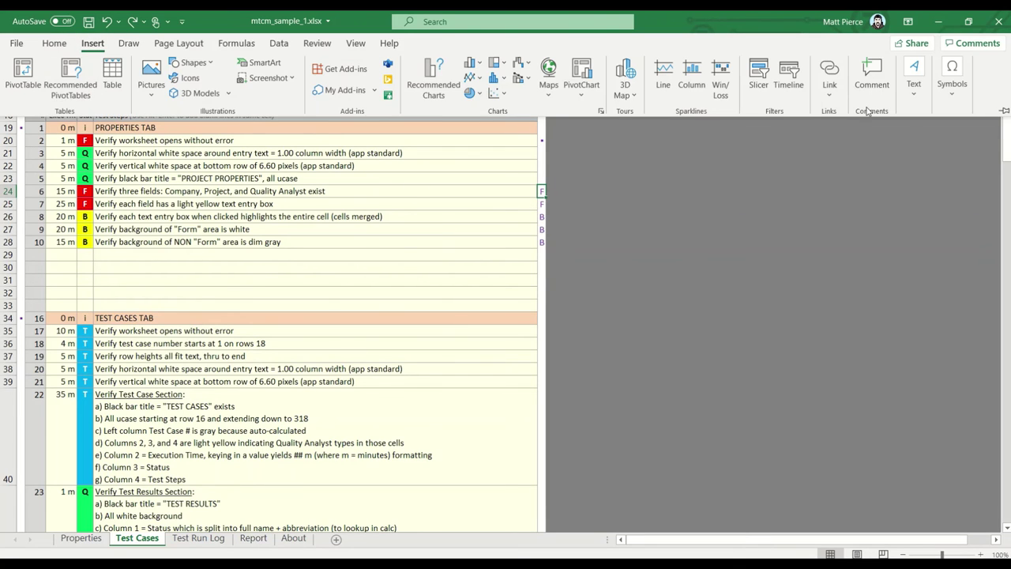
click(955, 89)
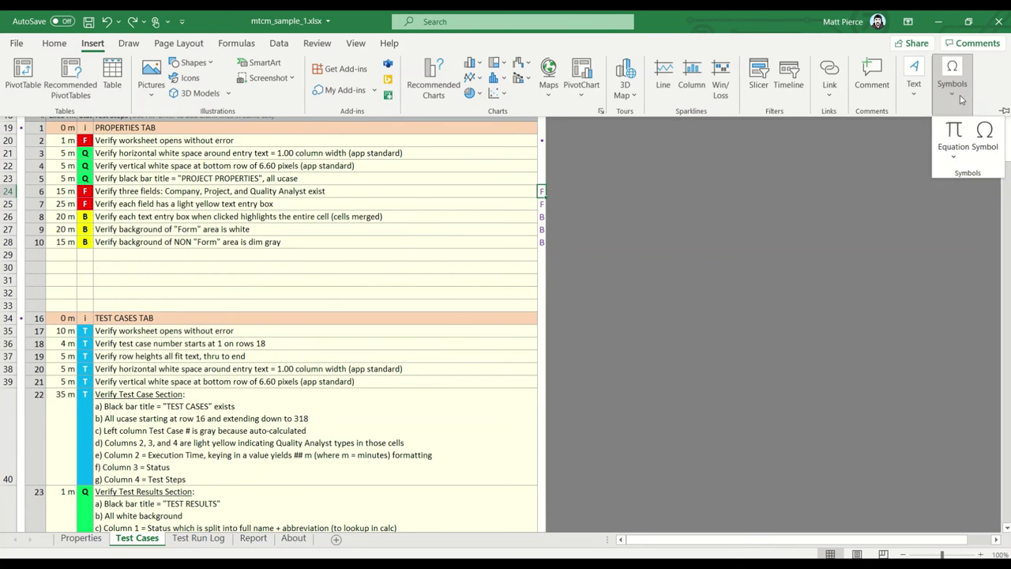
click(986, 140)
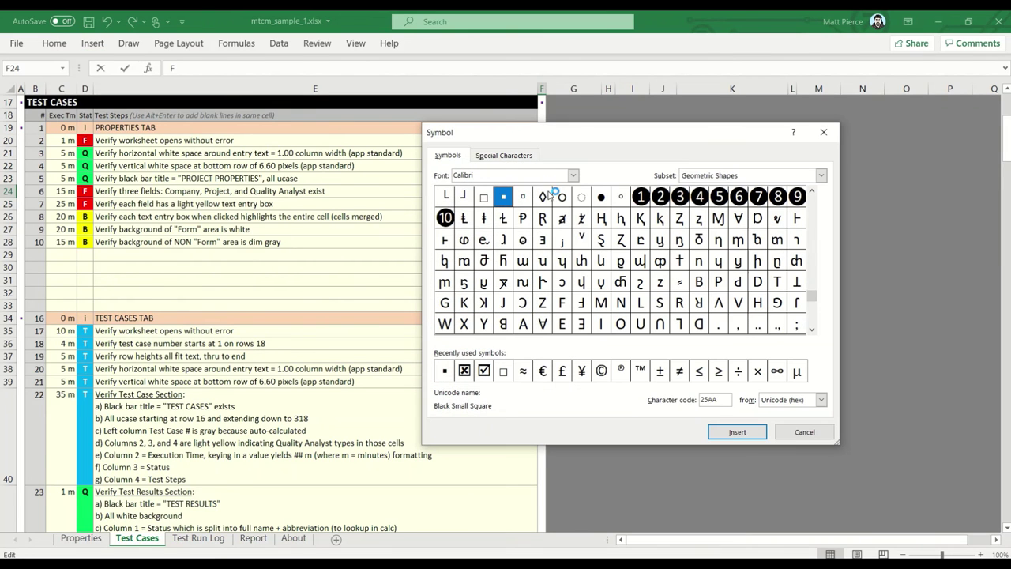
click(573, 175)
drag(575, 197, 579, 223)
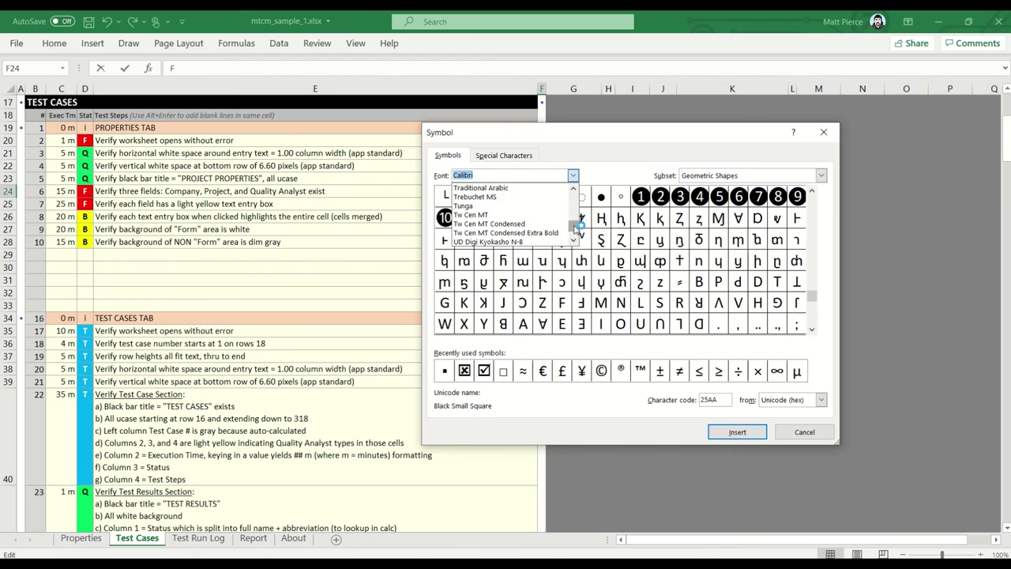
scroll(574, 213, down, 5)
scroll(574, 213, up, 2)
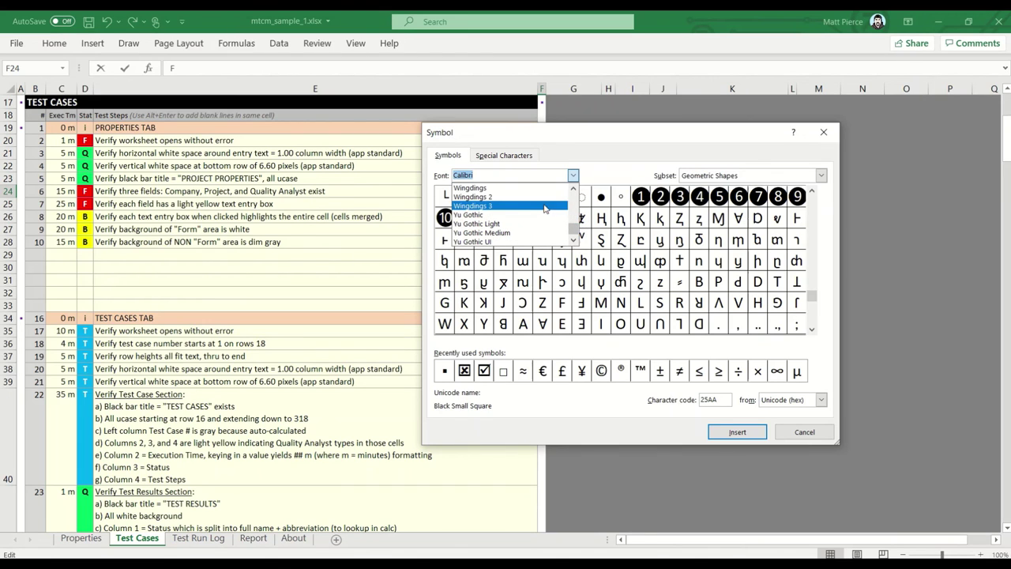
scroll(532, 209, up, 1)
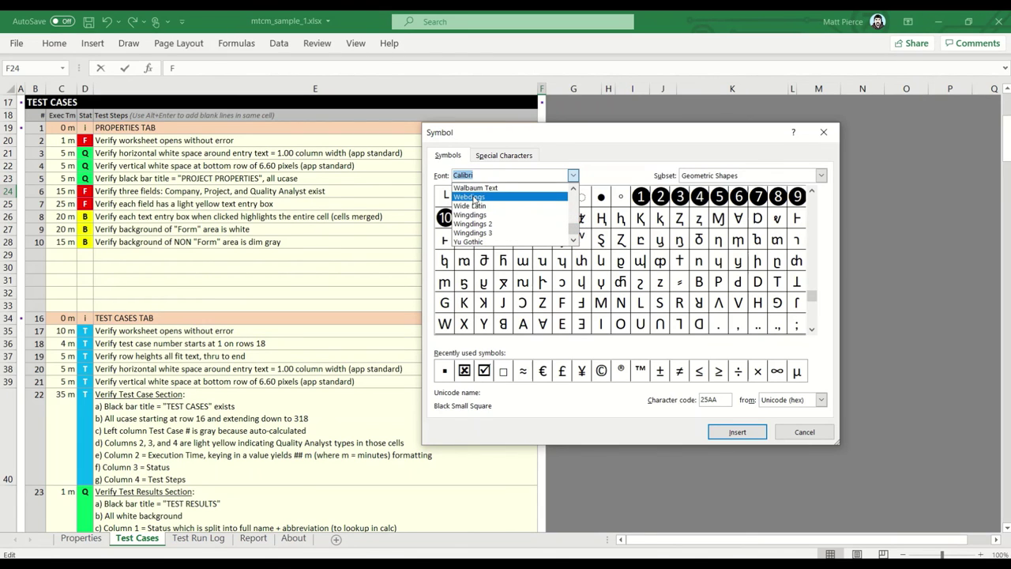
click(514, 188)
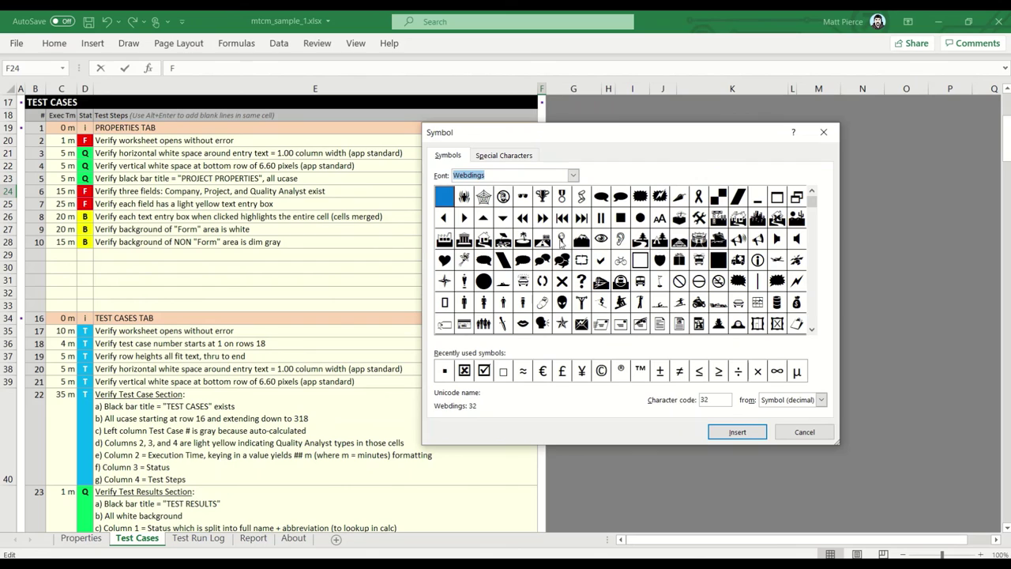
click(463, 198)
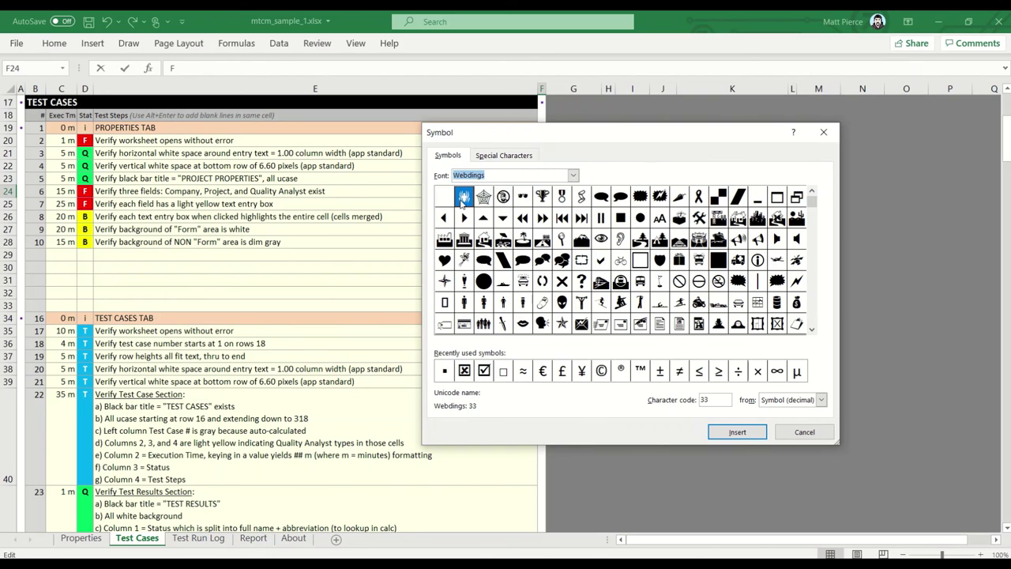
click(736, 426)
click(790, 436)
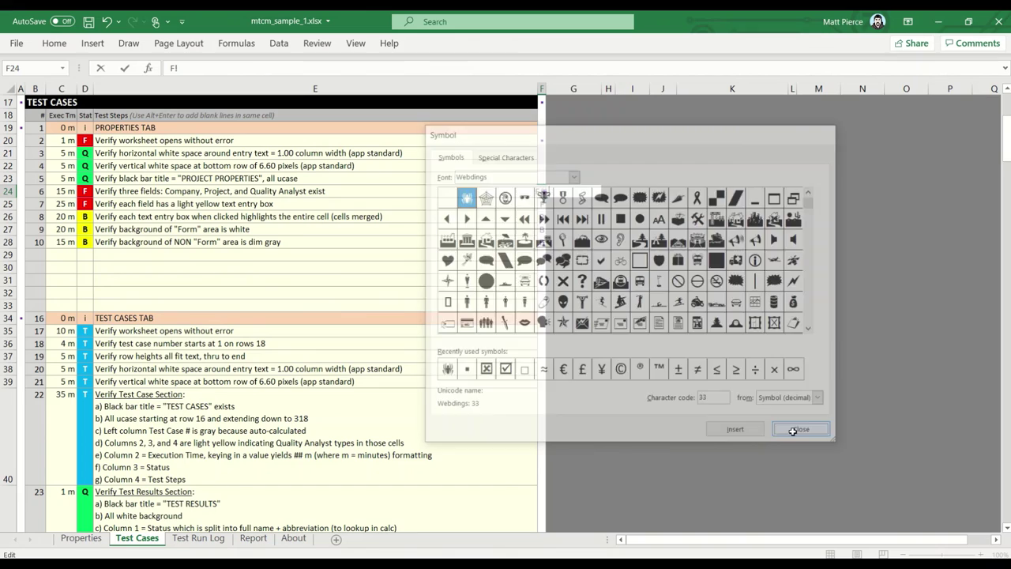
click(588, 278)
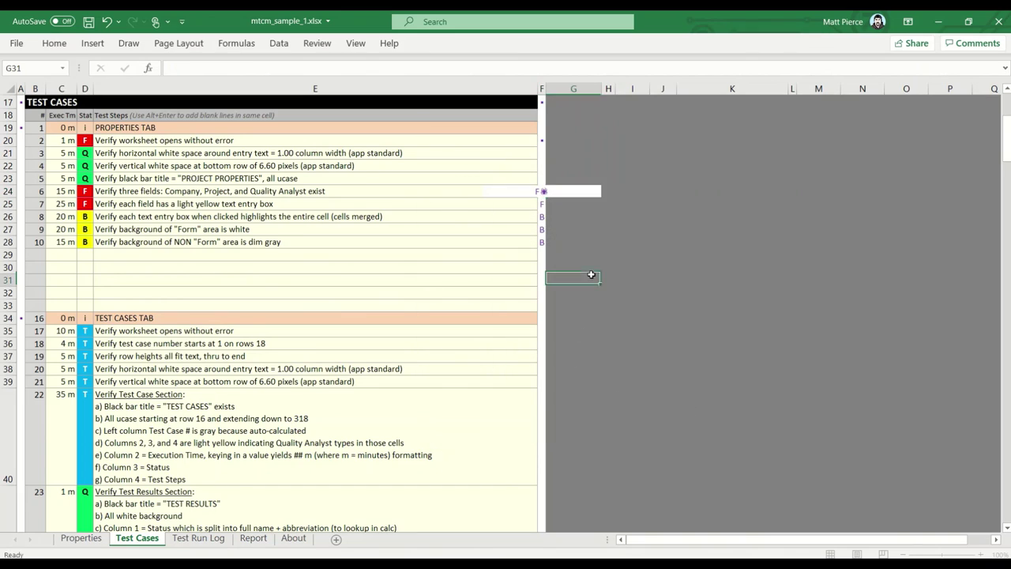
Step: Delete the leading F from F24 so only the bug symbol remains
click(543, 194)
key(F2)
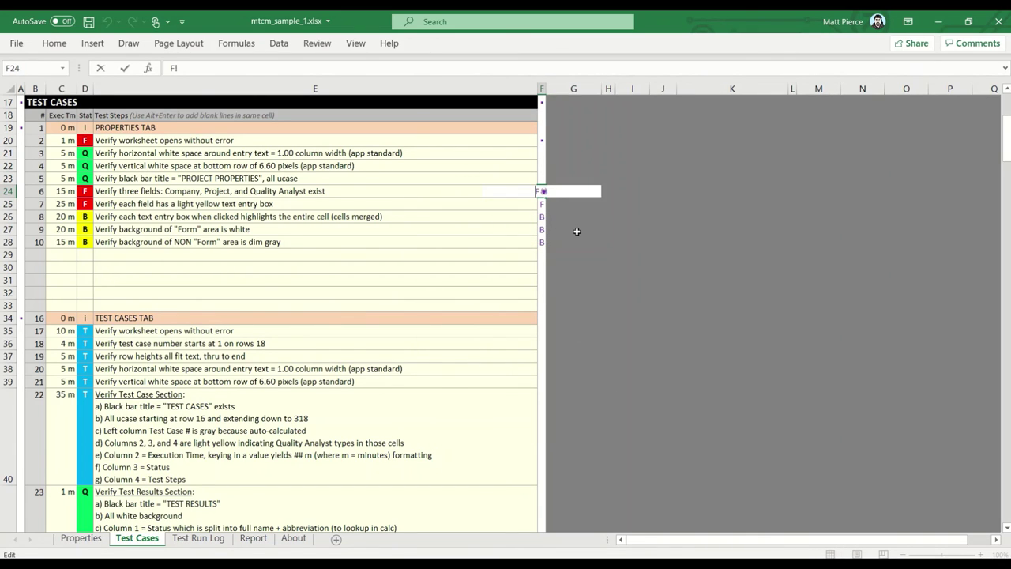
key(Home)
key(Delete)
key(Return)
key(Up)
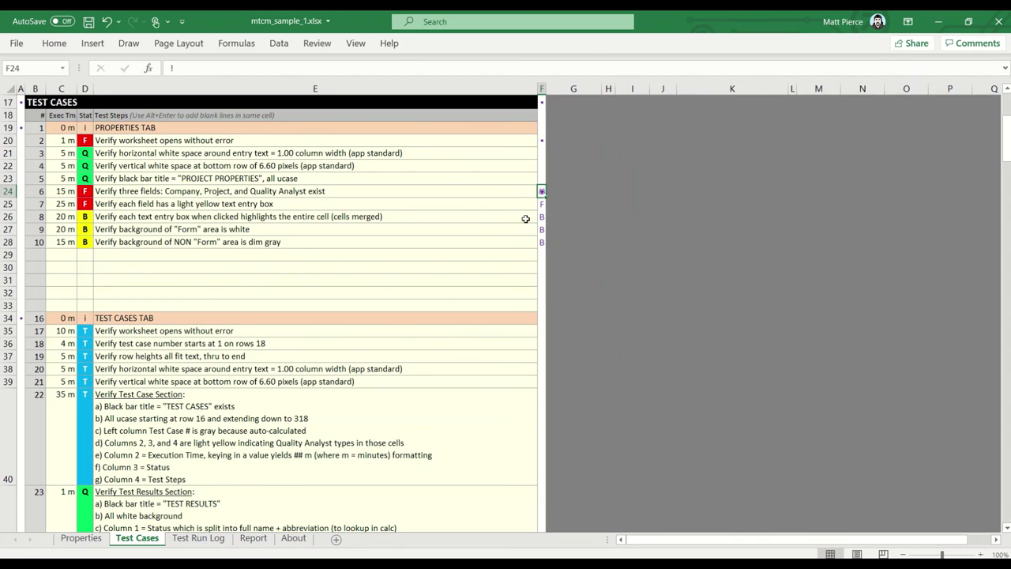
Step: Copy the bug symbol from F24 for reuse in F25
ctrl+scroll(540, 209, up, 3)
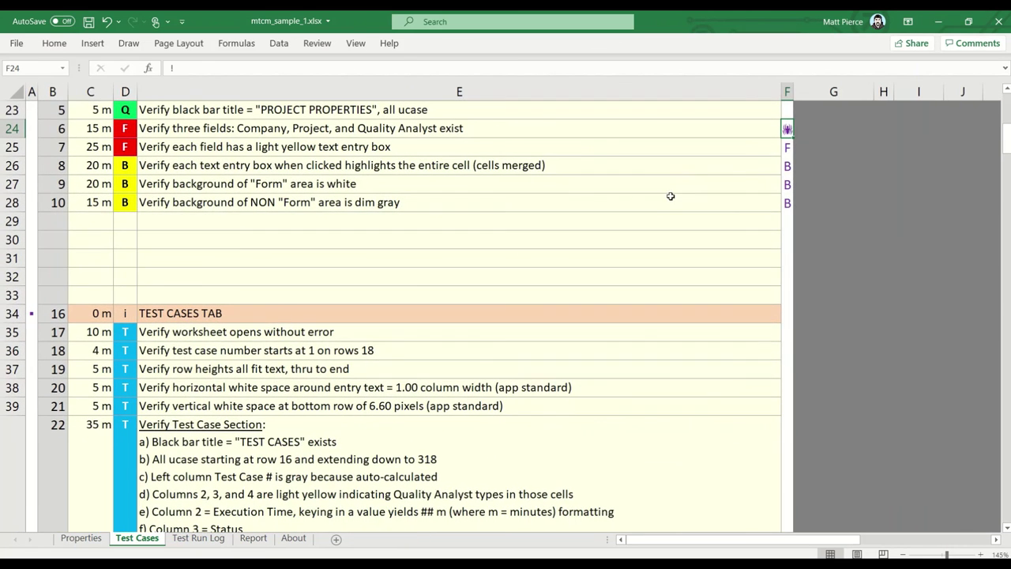
scroll(763, 179, up, 3)
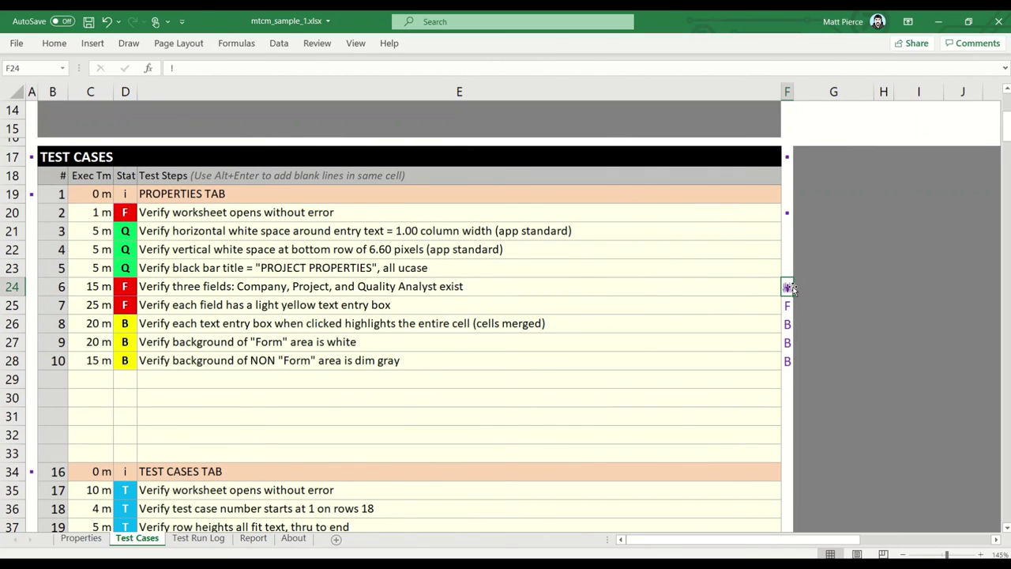
key(ctrl+c)
key(Down)
key(ctrl+v)
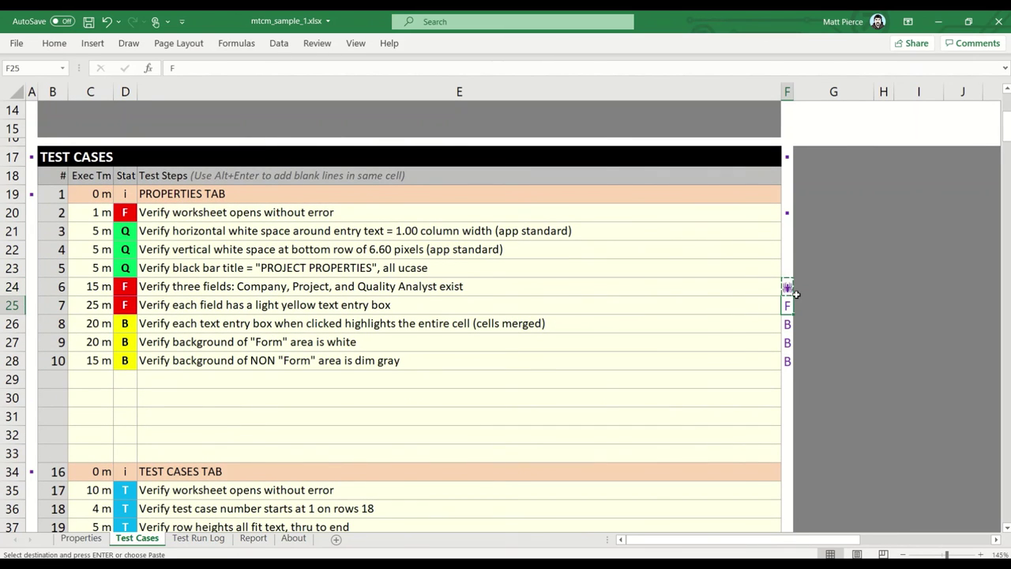